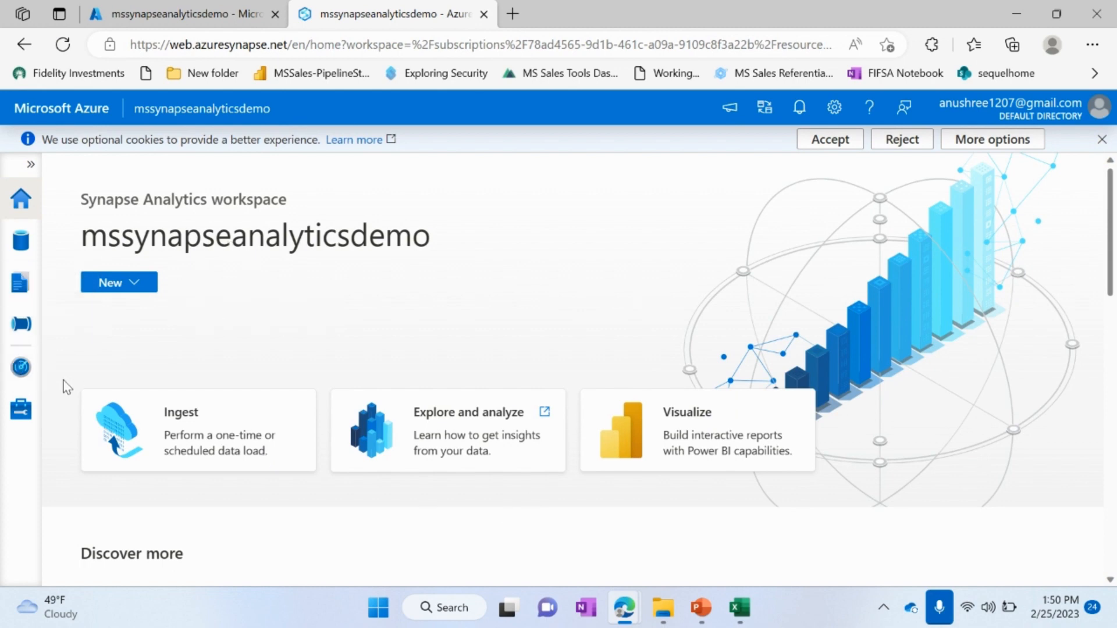
Step: View the workspace's SQL pools and the resource types that can be added under Develop
left_click(19, 415)
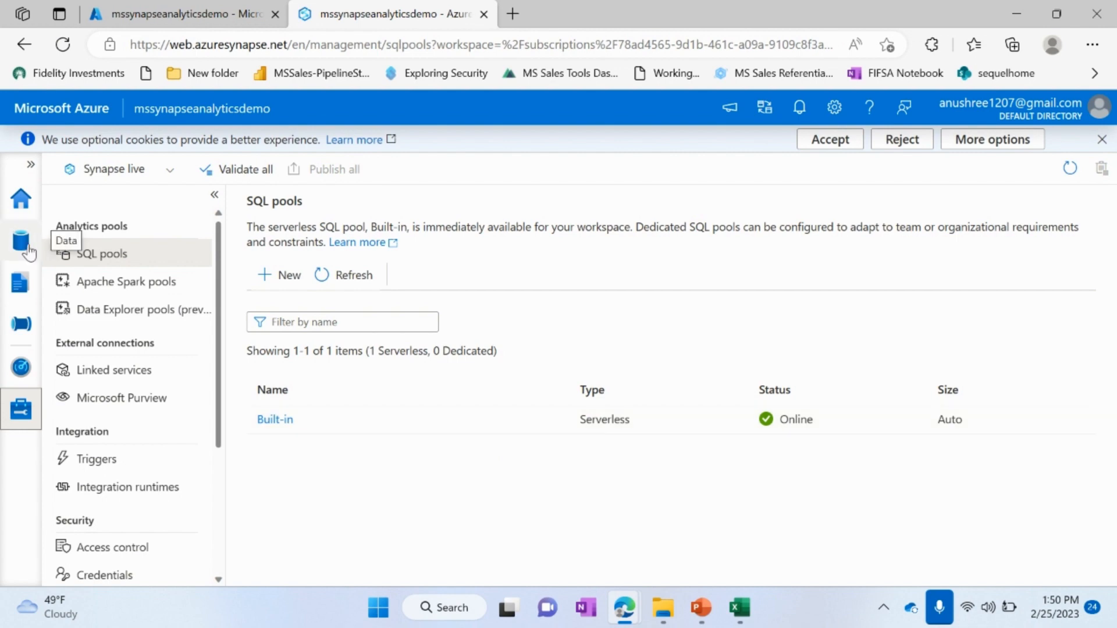
left_click(22, 284)
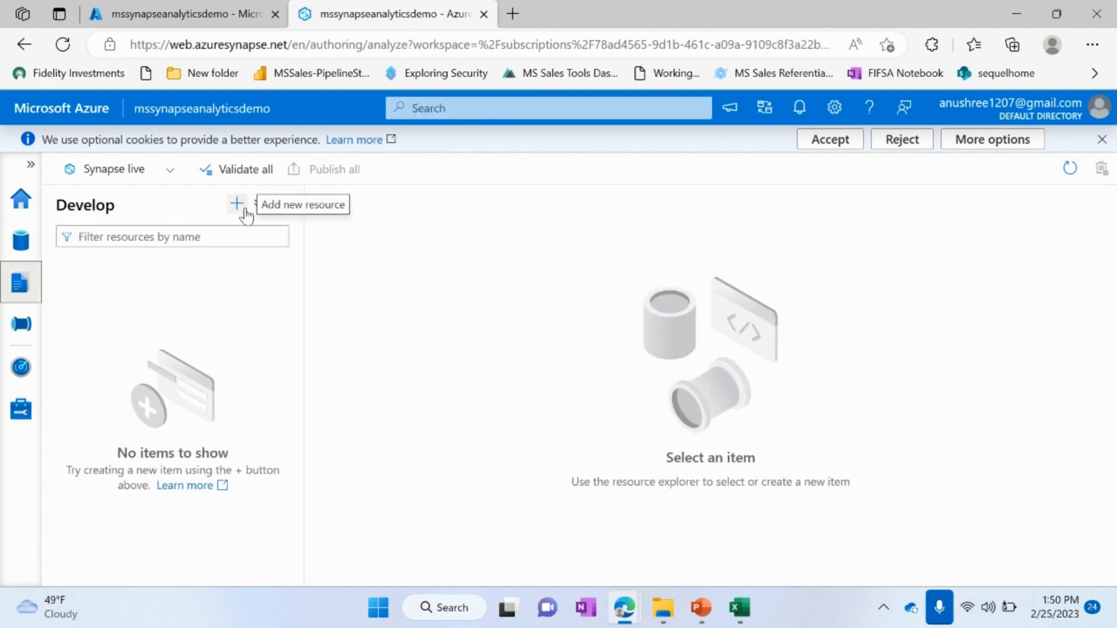
left_click(246, 213)
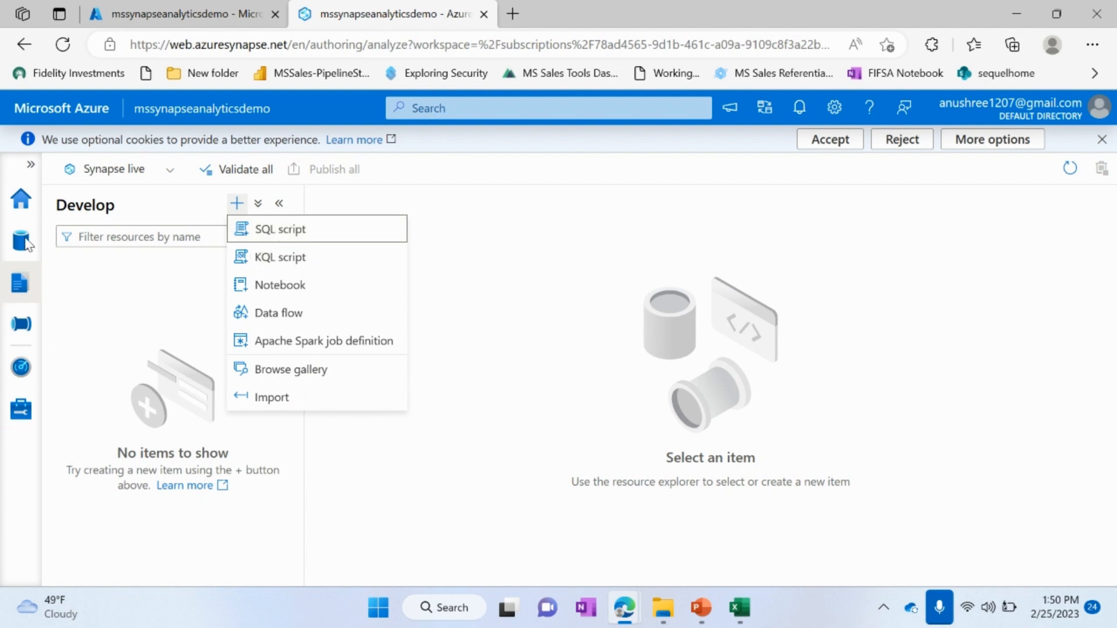
key("Escape")
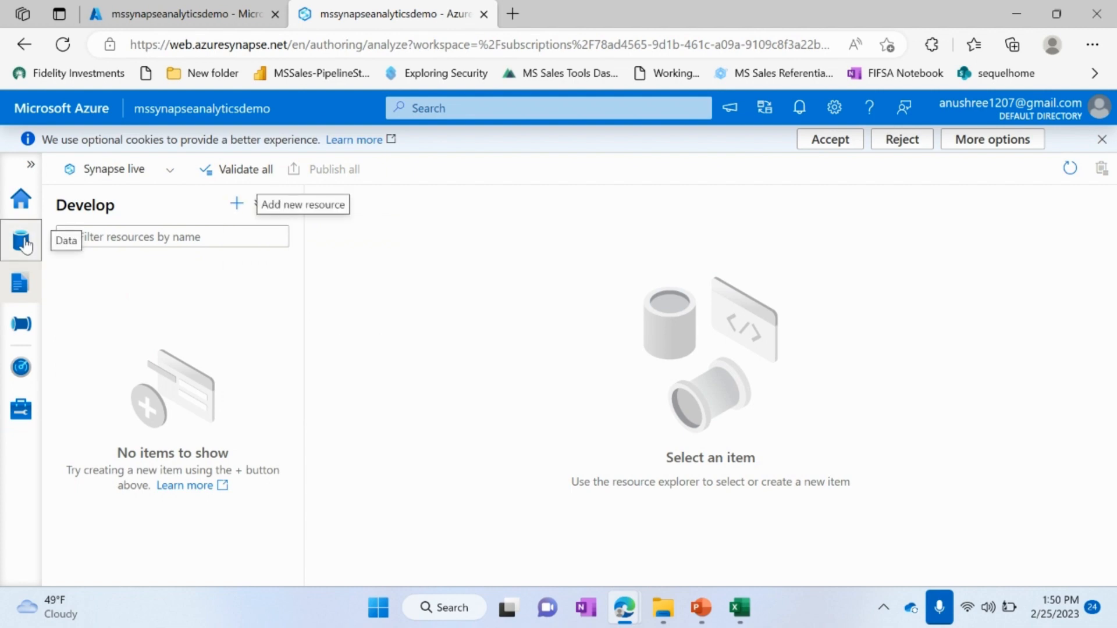
Step: Open basecontainer in the mssynapseanalyticsdemo primary account among the linked Azure Data Lake Storage Gen2 data
left_click(22, 242)
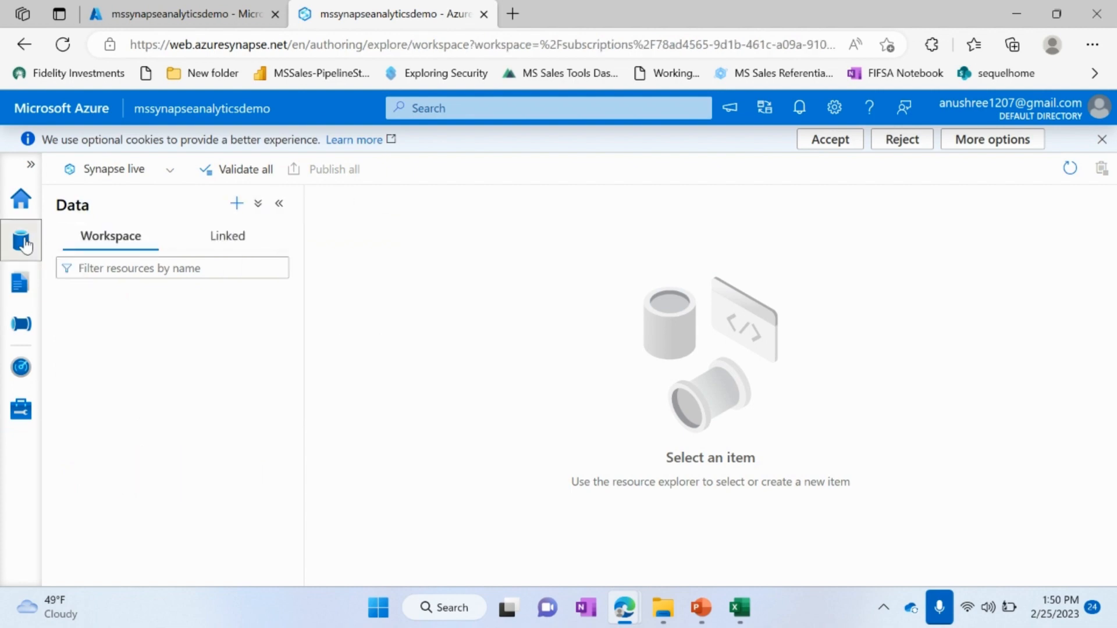
left_click(218, 249)
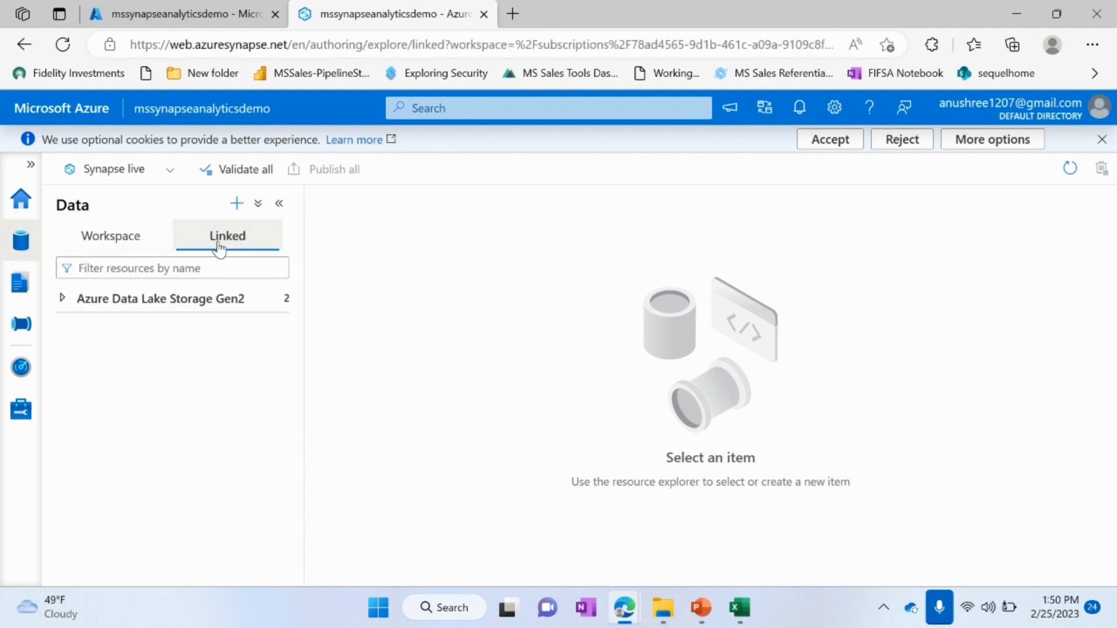
left_click(63, 304)
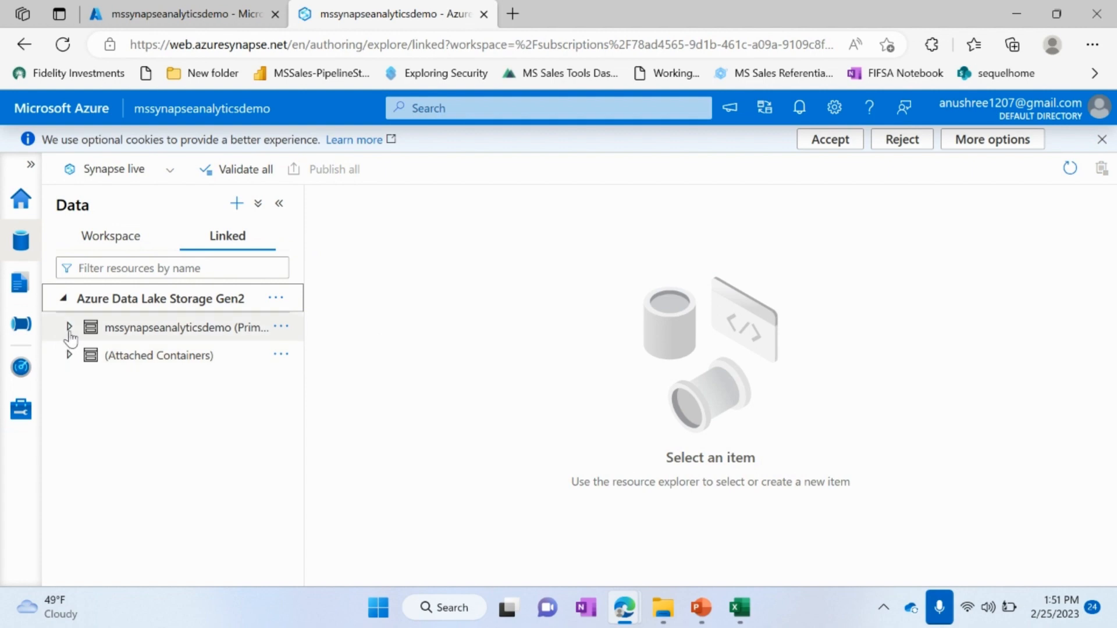
left_click(69, 330)
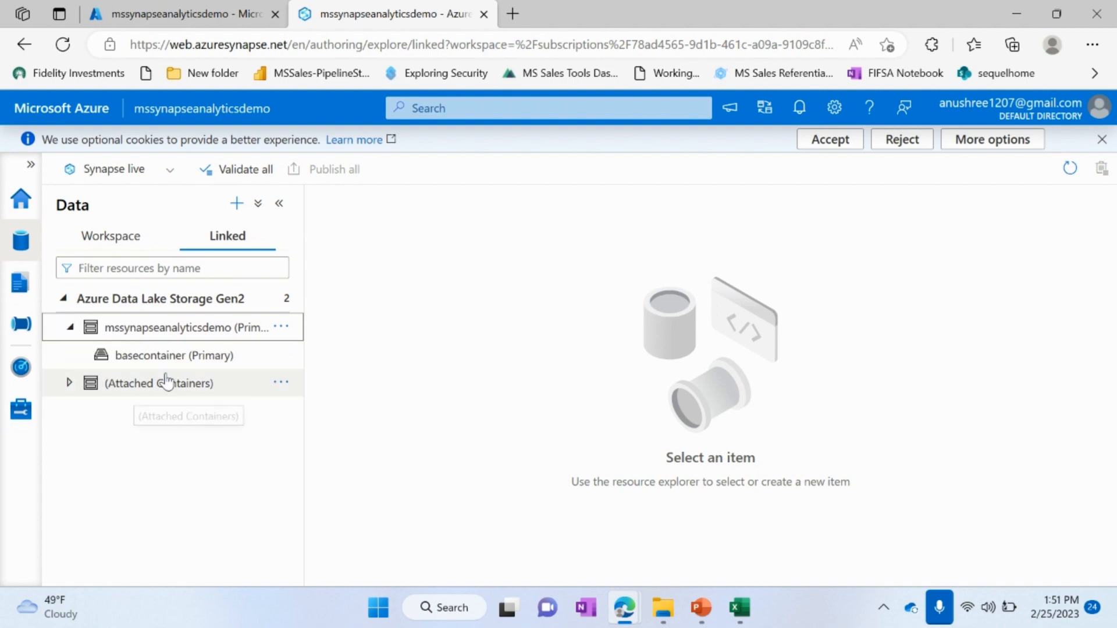
left_click(185, 359)
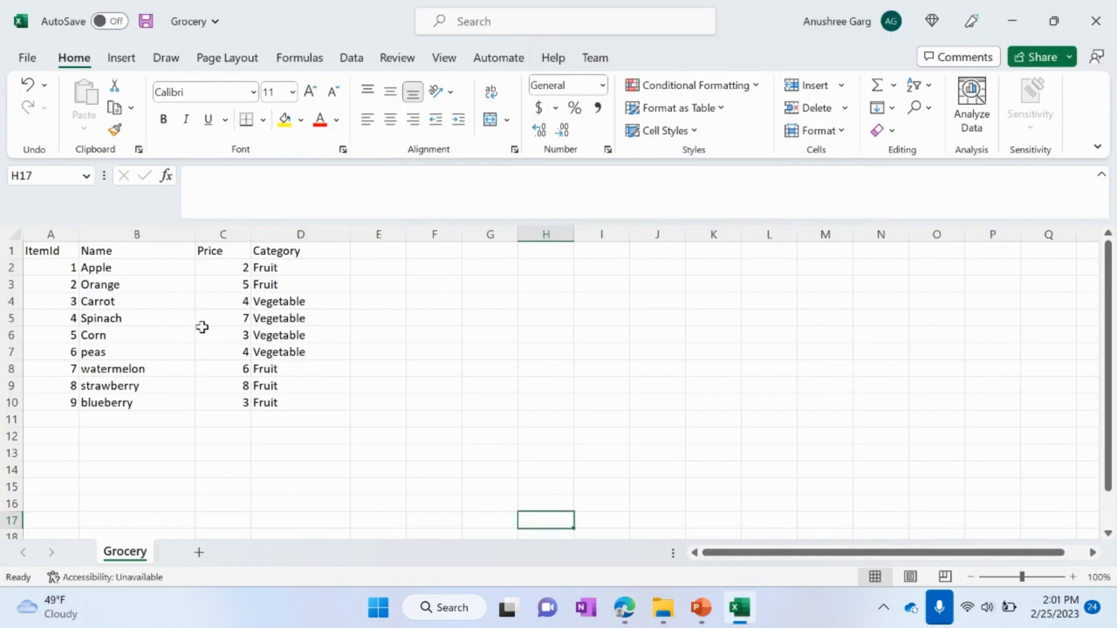
Step: Review the item, price and category data of the Grocery sheet in Excel and return to Synapse Studio
left_click_drag(32, 252, 269, 419)
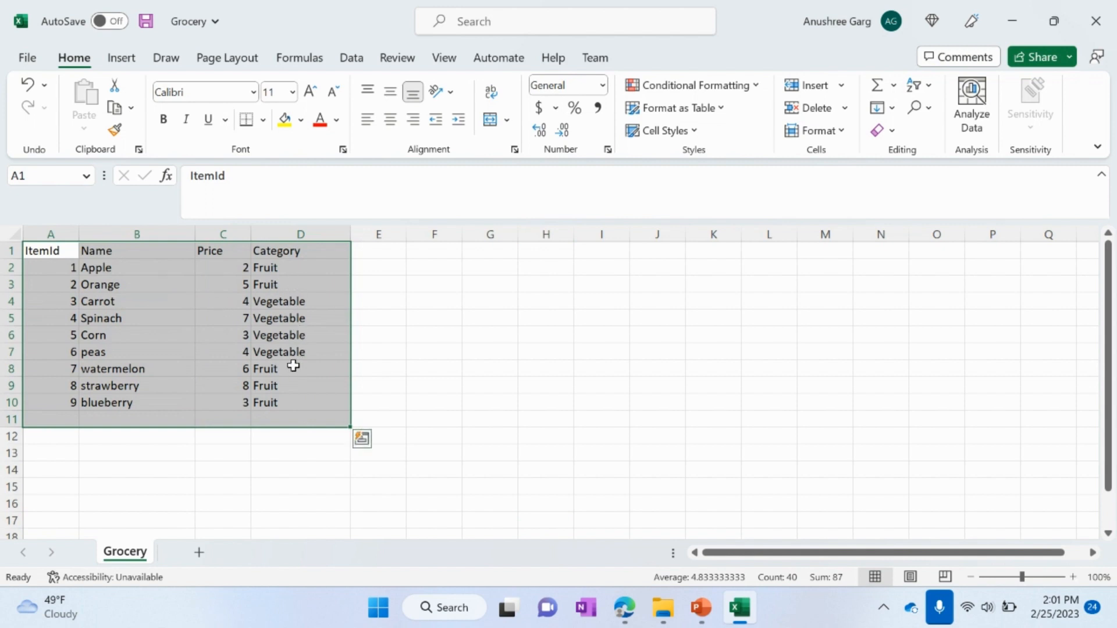
key("alt+Tab")
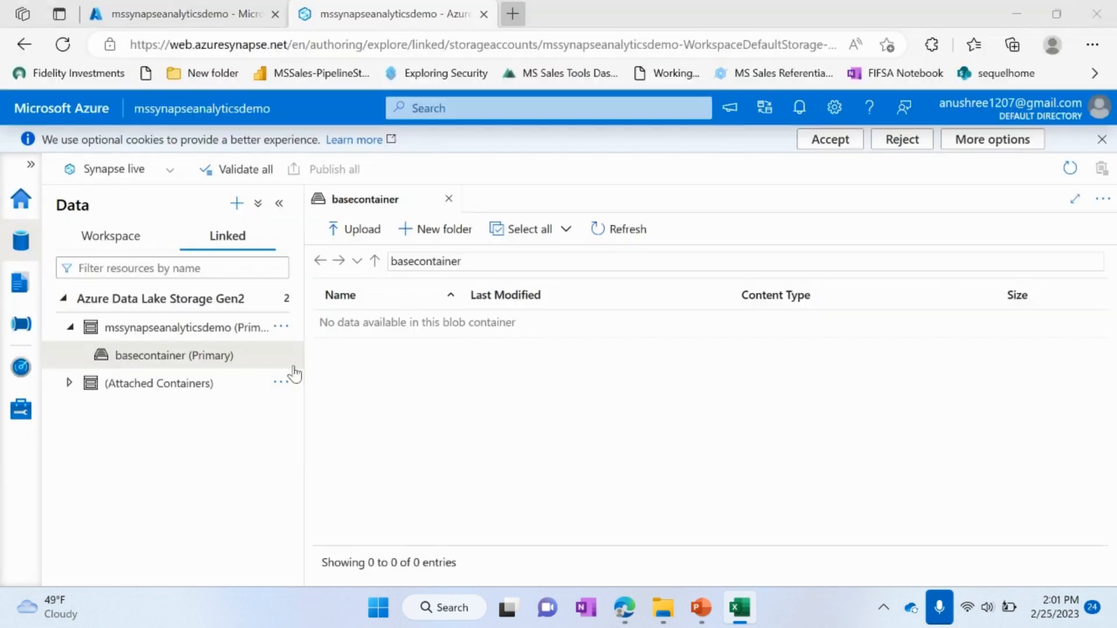
Step: Upload the Grocery CSV file from the Desktop folder to the root of basecontainer and dismiss the notification
left_click(344, 227)
left_click(1085, 263)
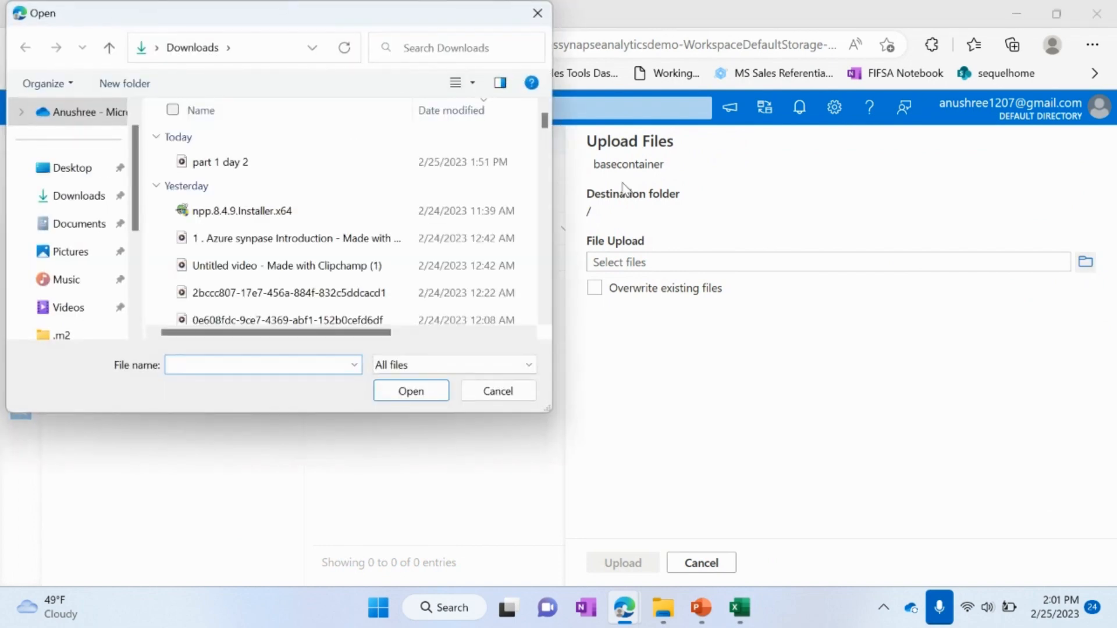
left_click(64, 168)
scroll(254, 252, "down", 6)
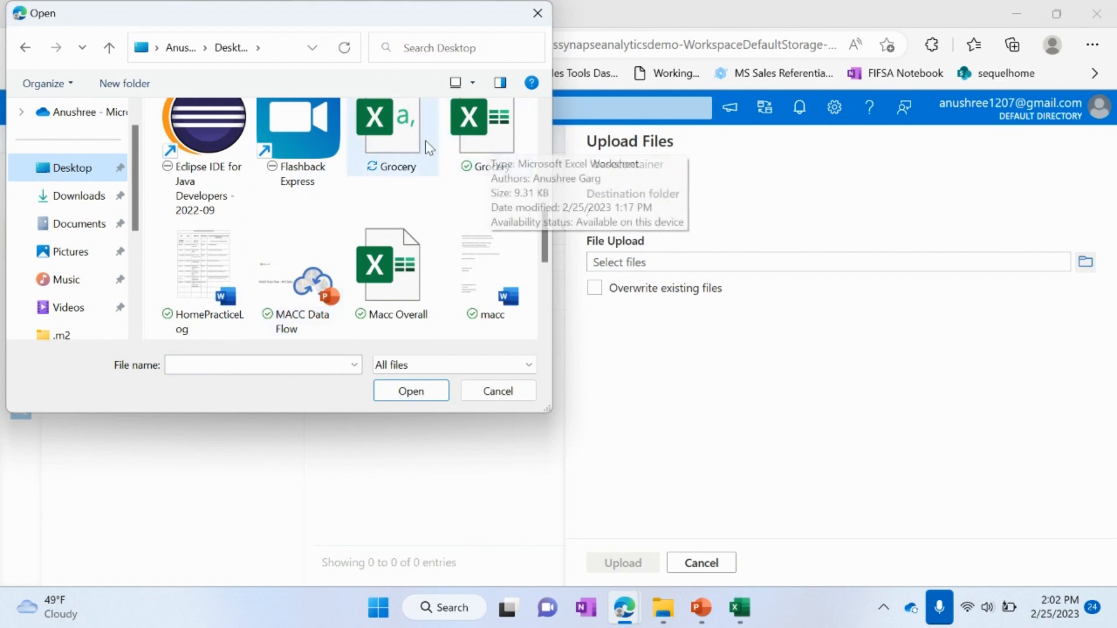
left_click(387, 142)
left_click(407, 390)
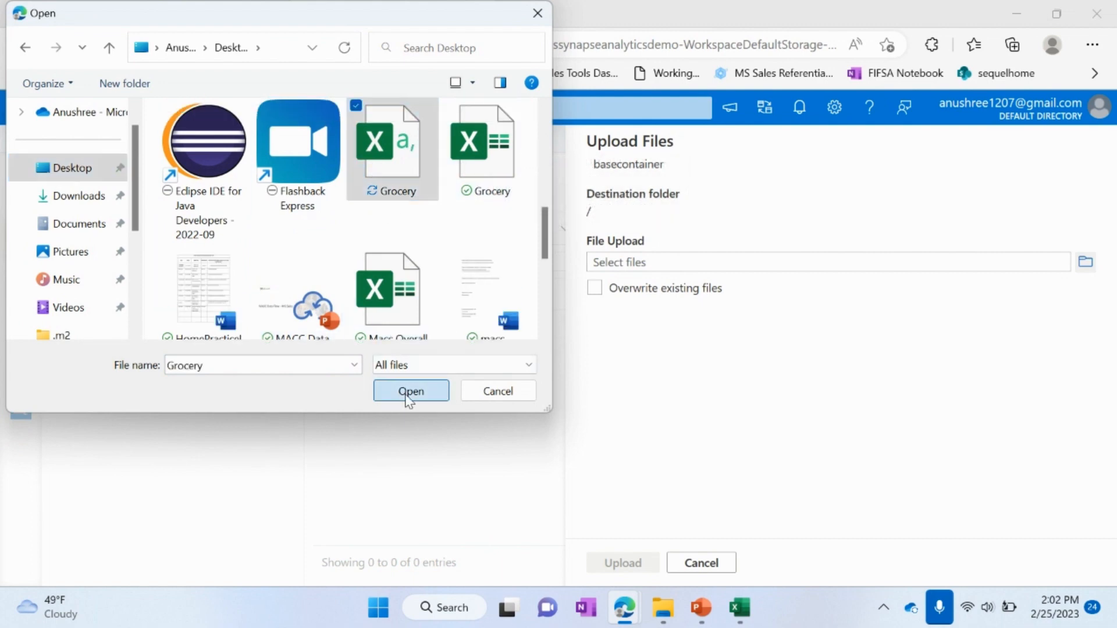
left_click_drag(407, 401, 641, 481)
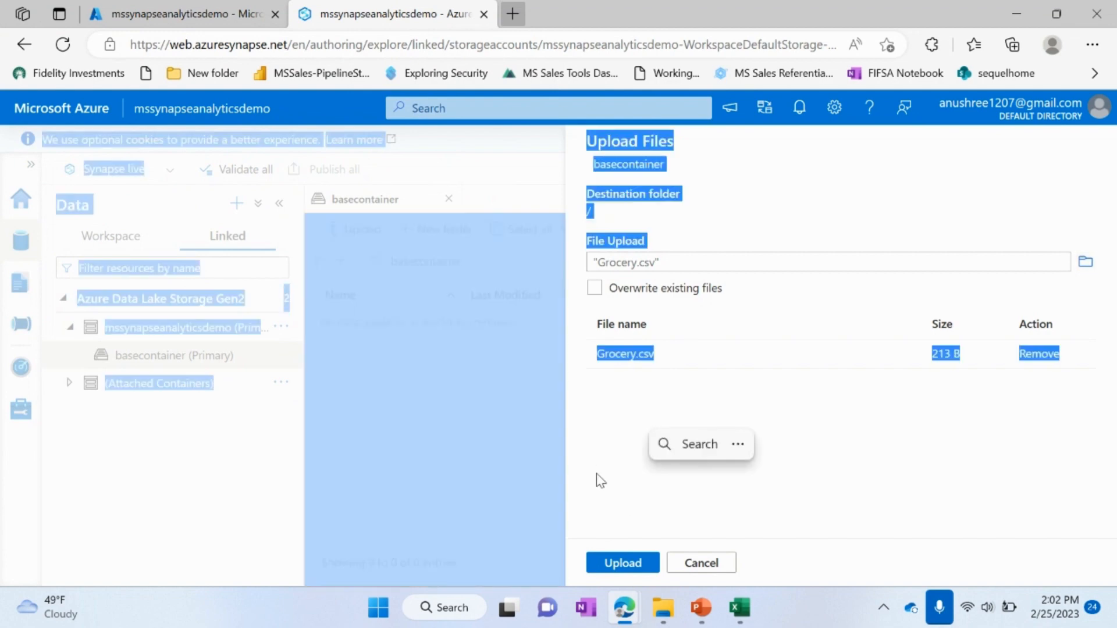
left_click(616, 444)
left_click(623, 563)
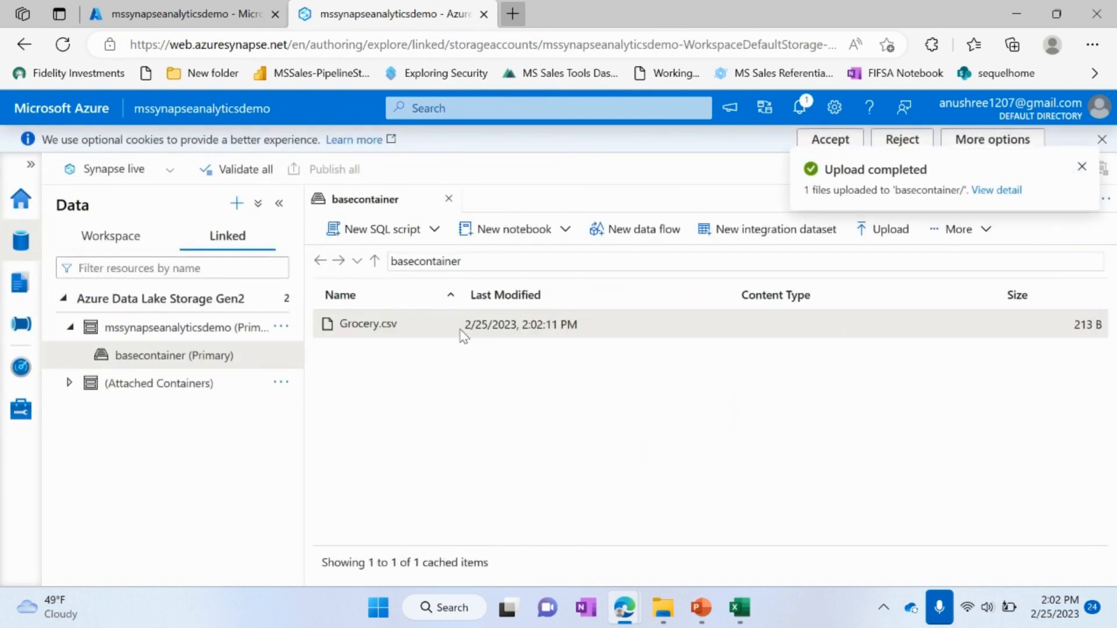
left_click(1082, 167)
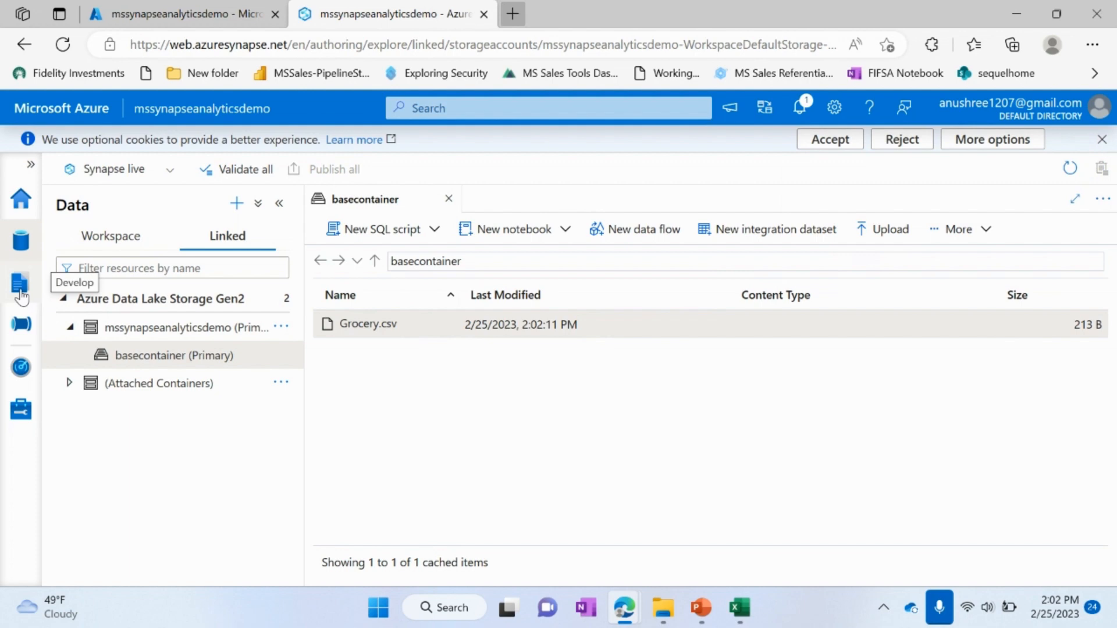
Step: Create a new SQL script among the workspace's Develop resources
left_click(21, 295)
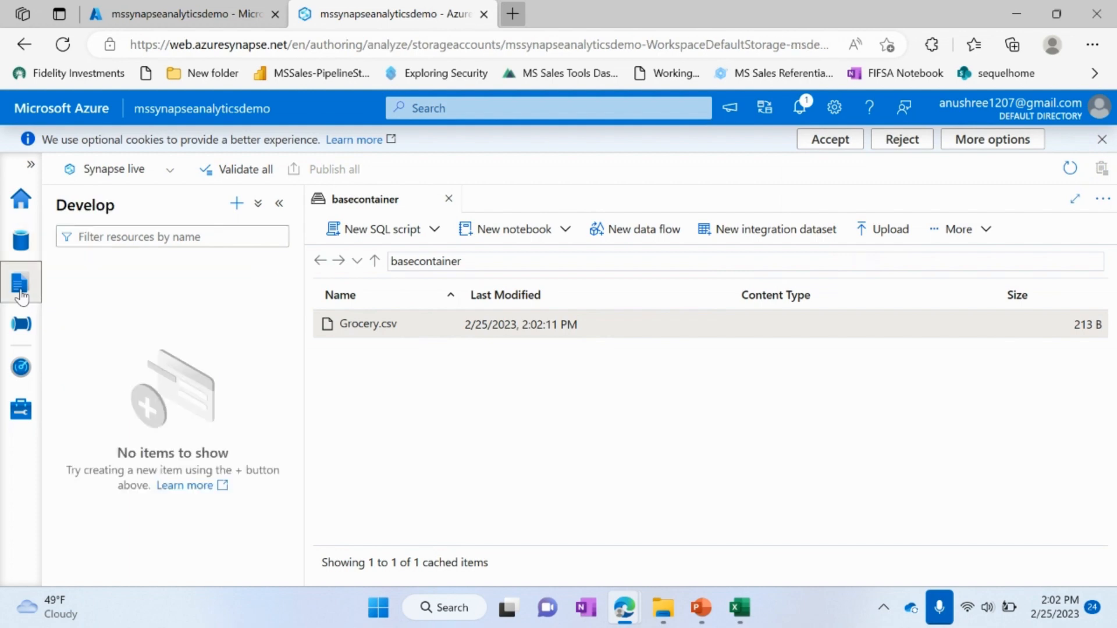
left_click(238, 204)
left_click(265, 230)
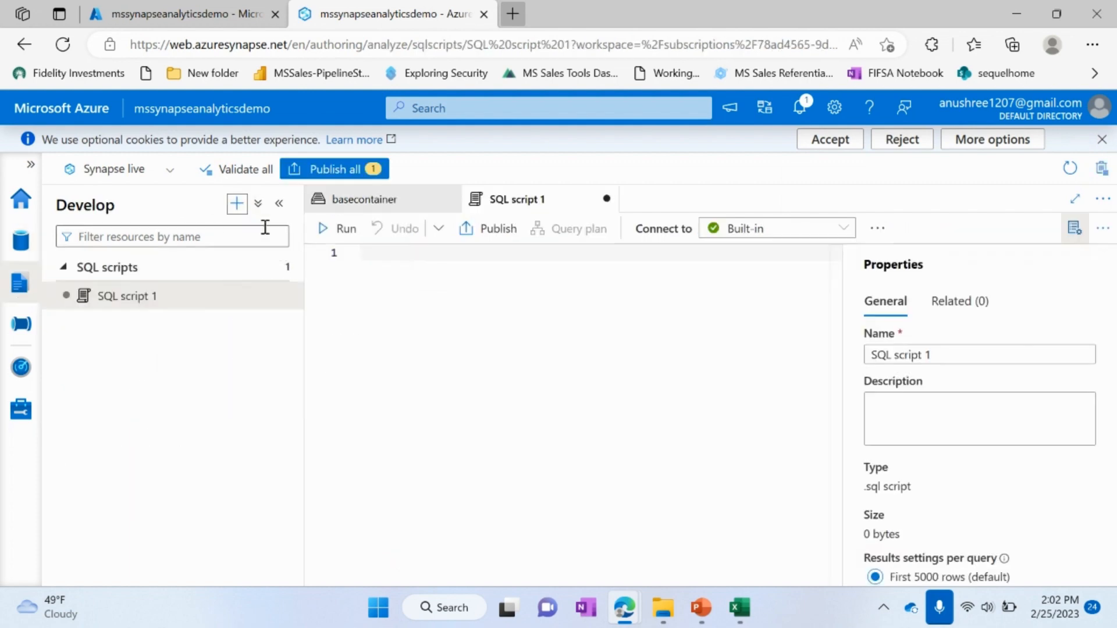
Step: Rename the new SQL script as grocerysqlscript in its properties
left_click(956, 356)
key("BackSpace")
key("BackSpace")
key("BackSpace")
key("BackSpace")
key("BackSpace")
key("BackSpace")
key("BackSpace")
key("BackSpace")
key("BackSpace")
key("BackSpace")
key("BackSpace")
key("BackSpace")
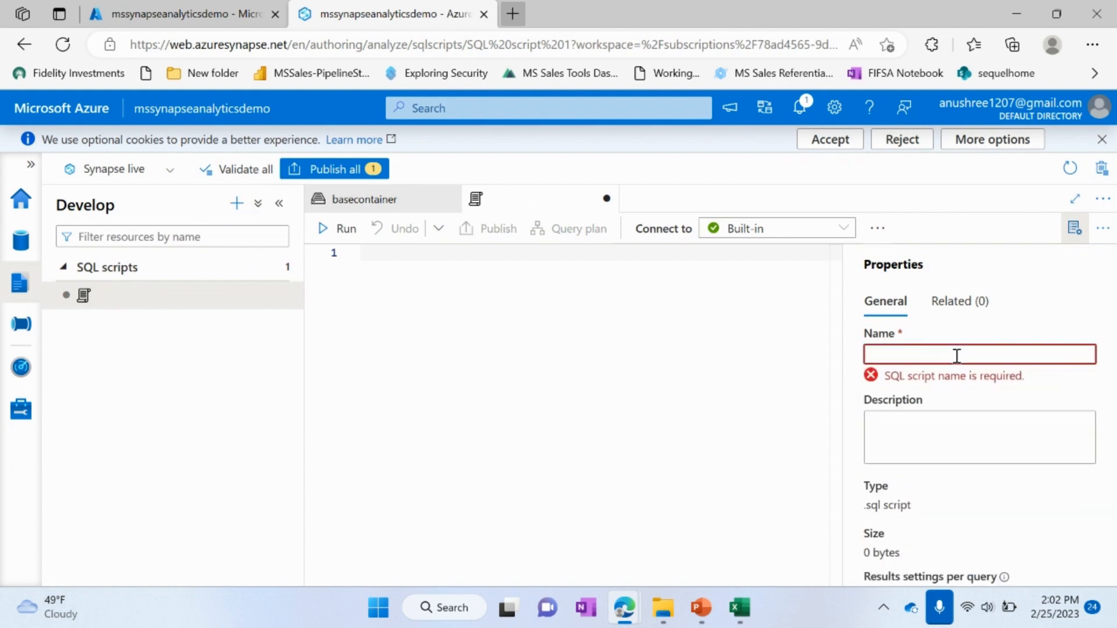
type("gri")
key("BackSpace")
type("ocerysql")
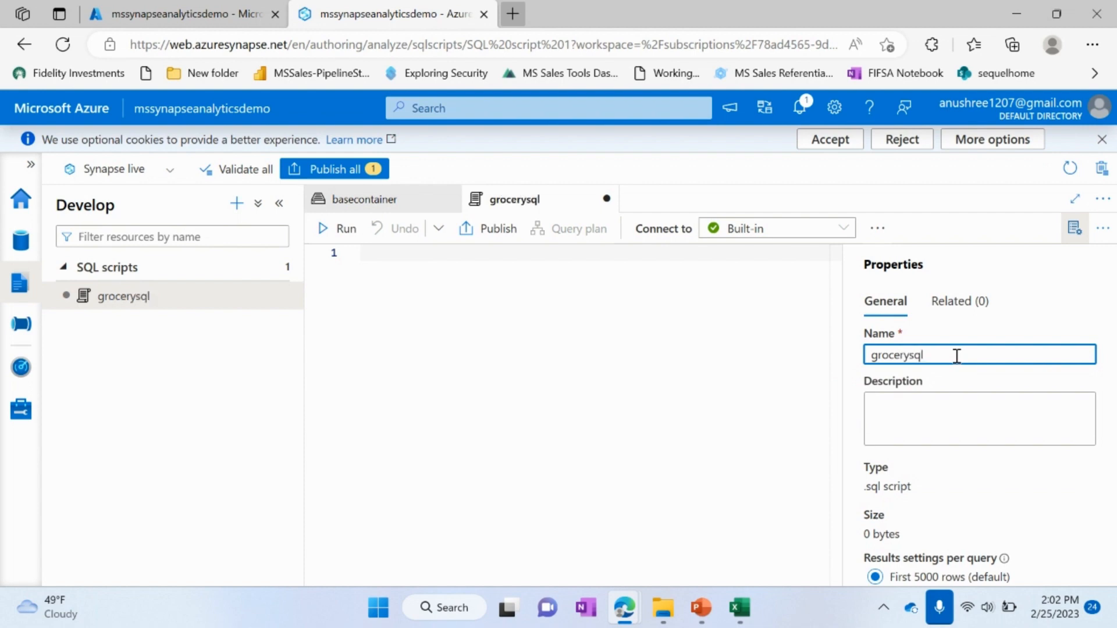
type("script")
Step: Begin the query with SELECT * FROM on line 1 and open an OPENROWSET( call on line 2
left_click(677, 319)
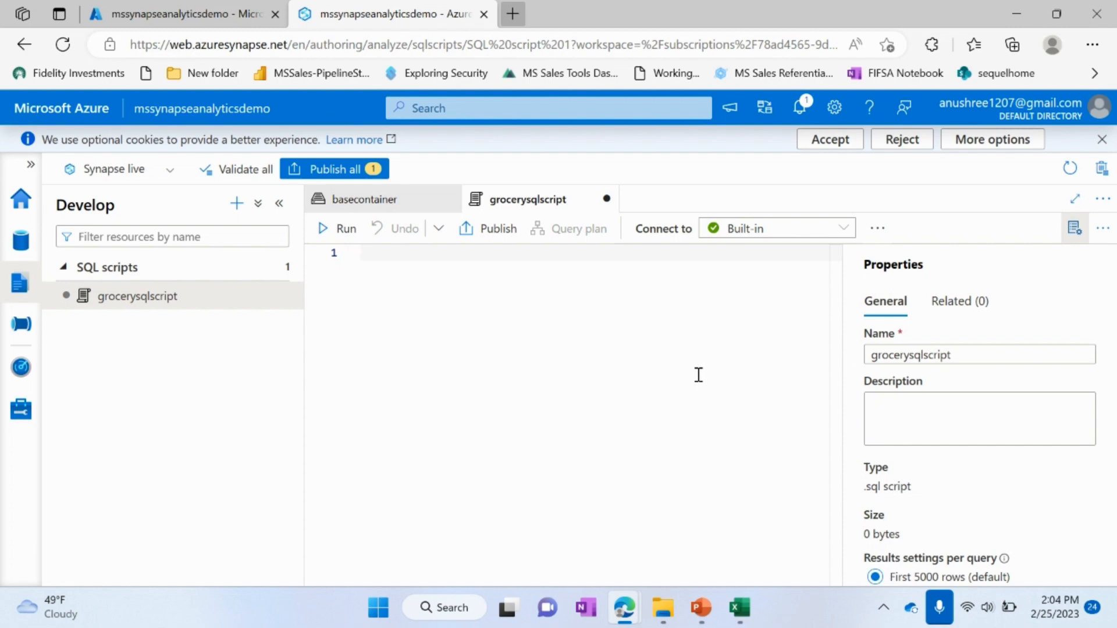
type("SELECT ")
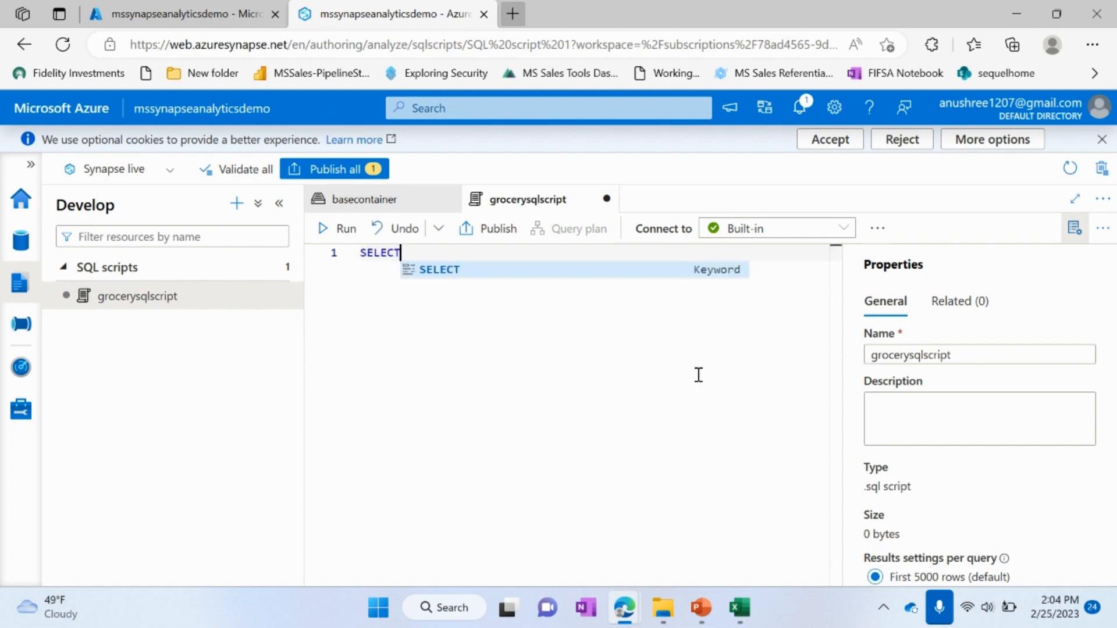
type("* FROM")
key("Return")
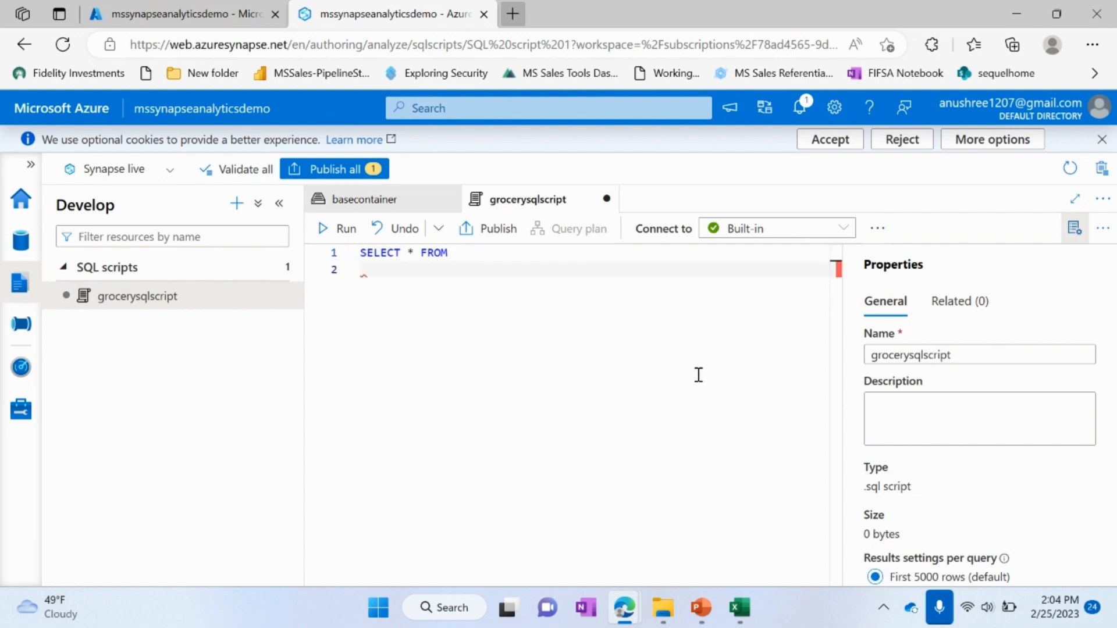
type("OPE")
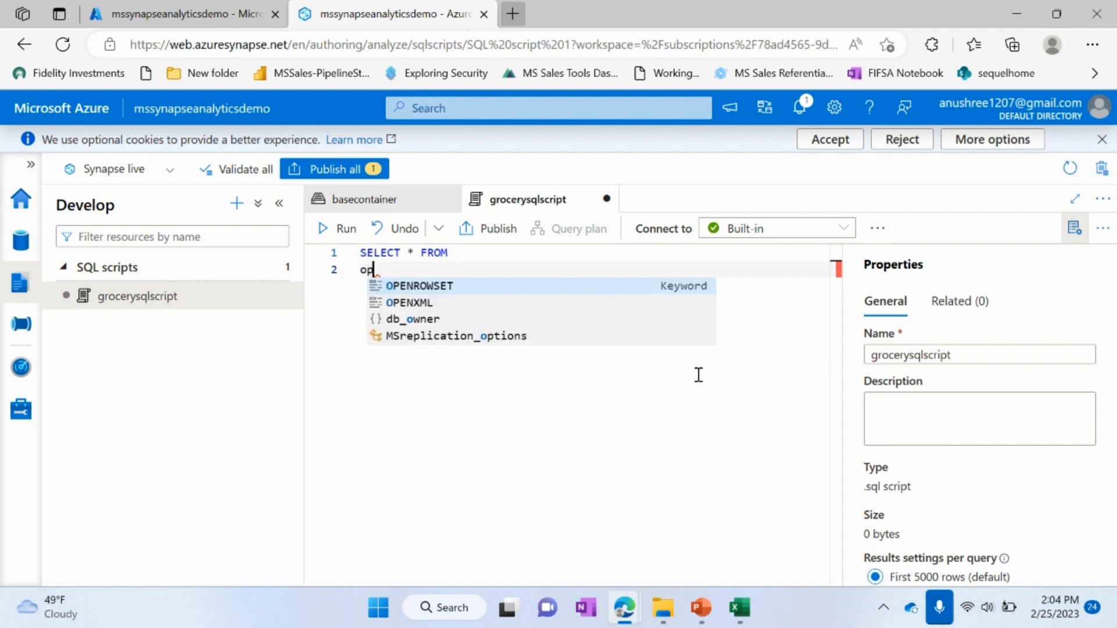
key("Tab")
type("(")
key("Return")
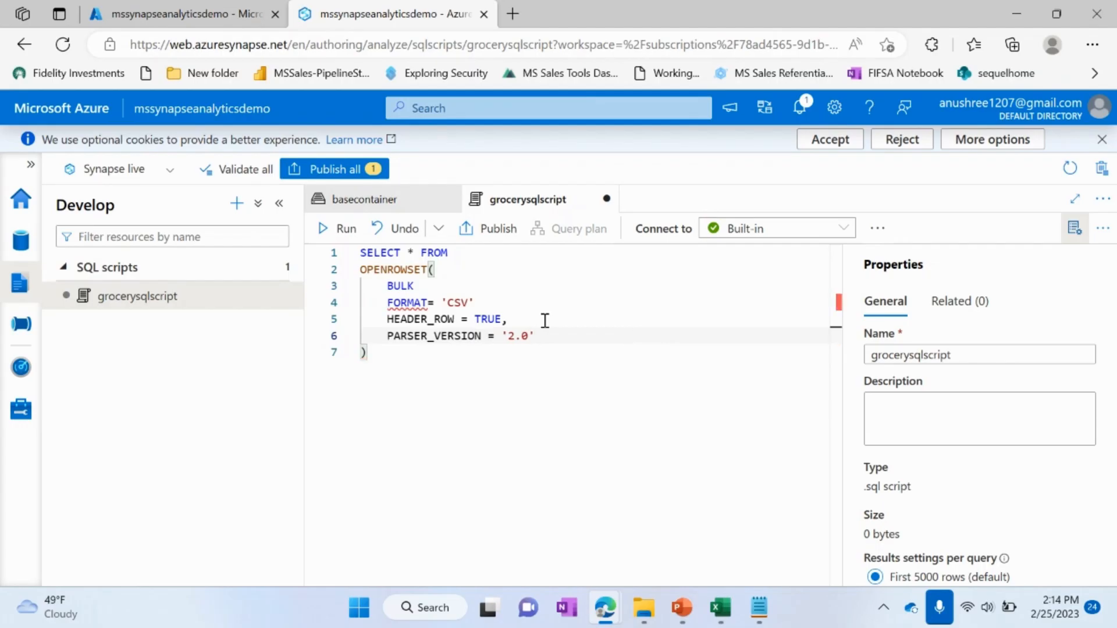
Step: Copy the URL of Grocery.csv from its properties in basecontainer for use as the BULK path
double_click(407, 287)
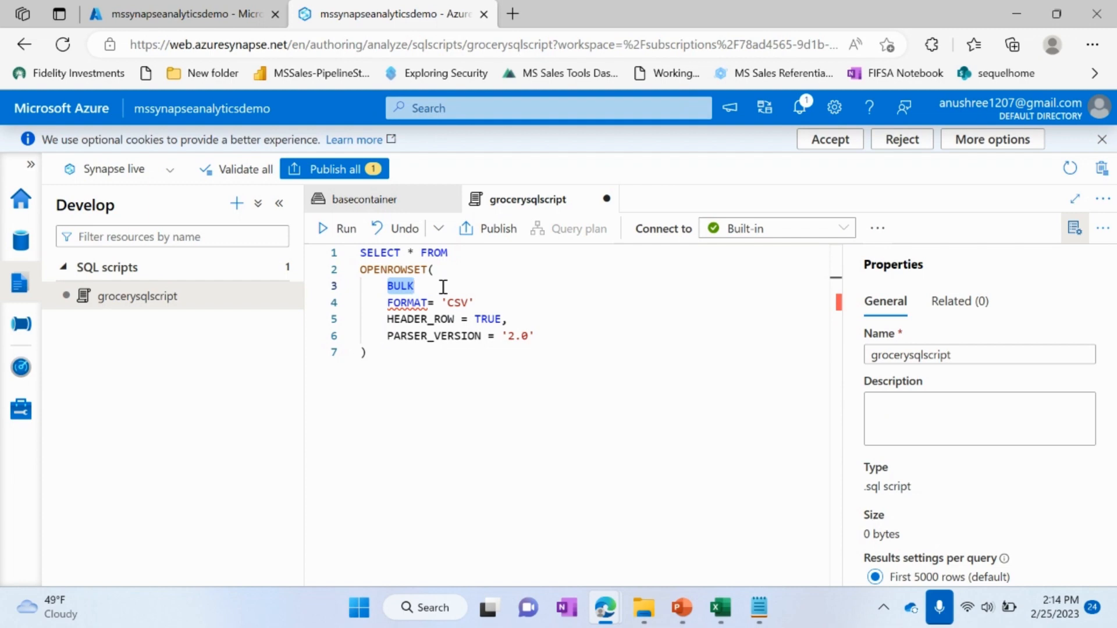
left_click(387, 200)
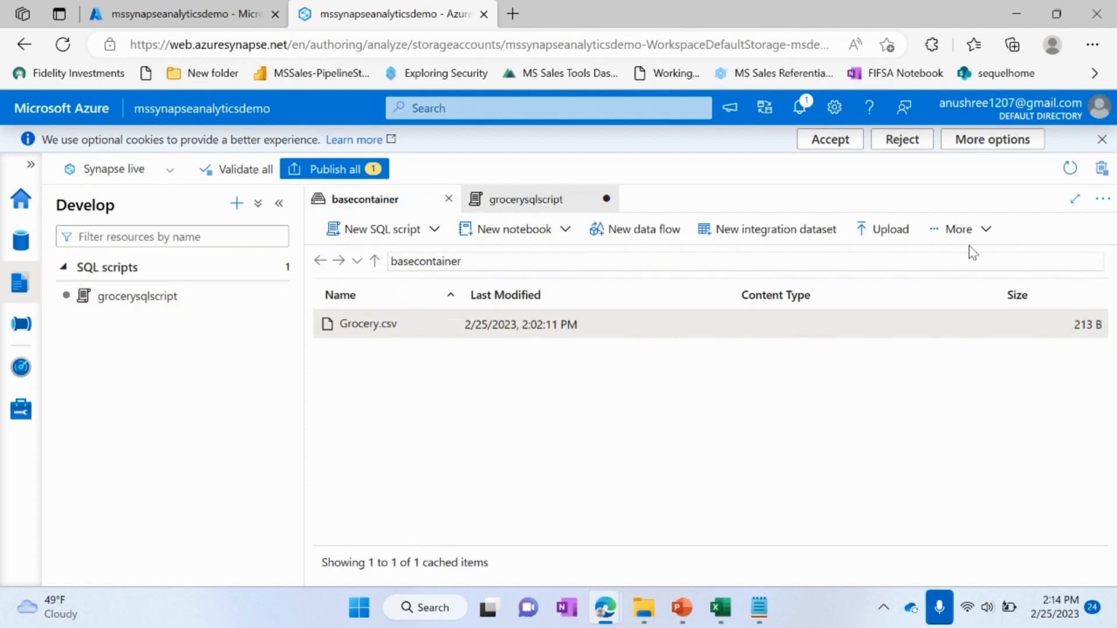
left_click(959, 230)
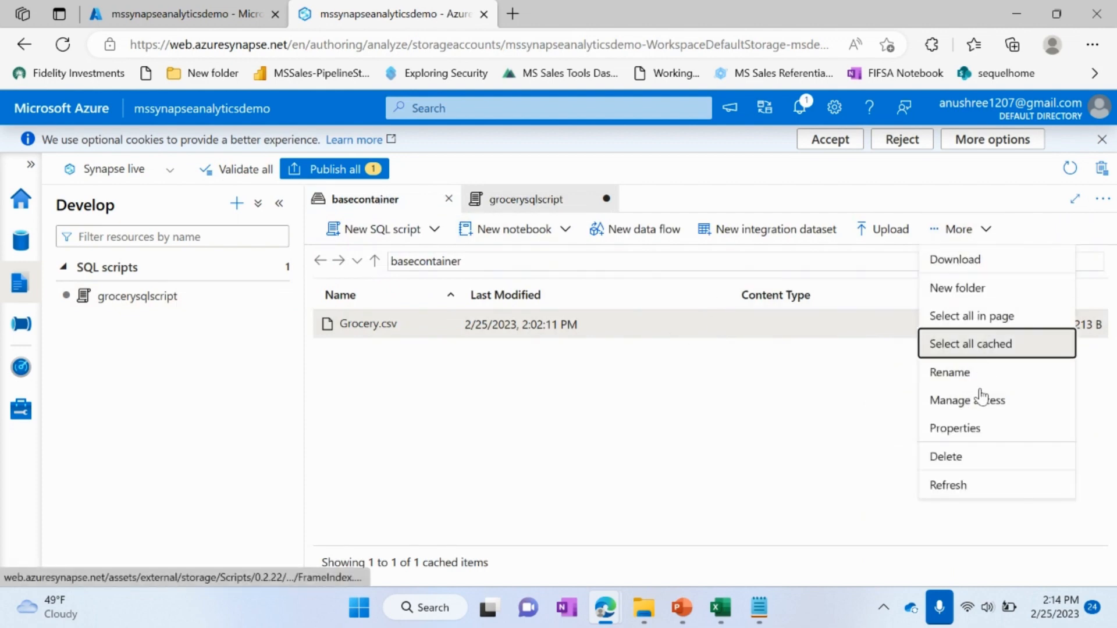
left_click(973, 429)
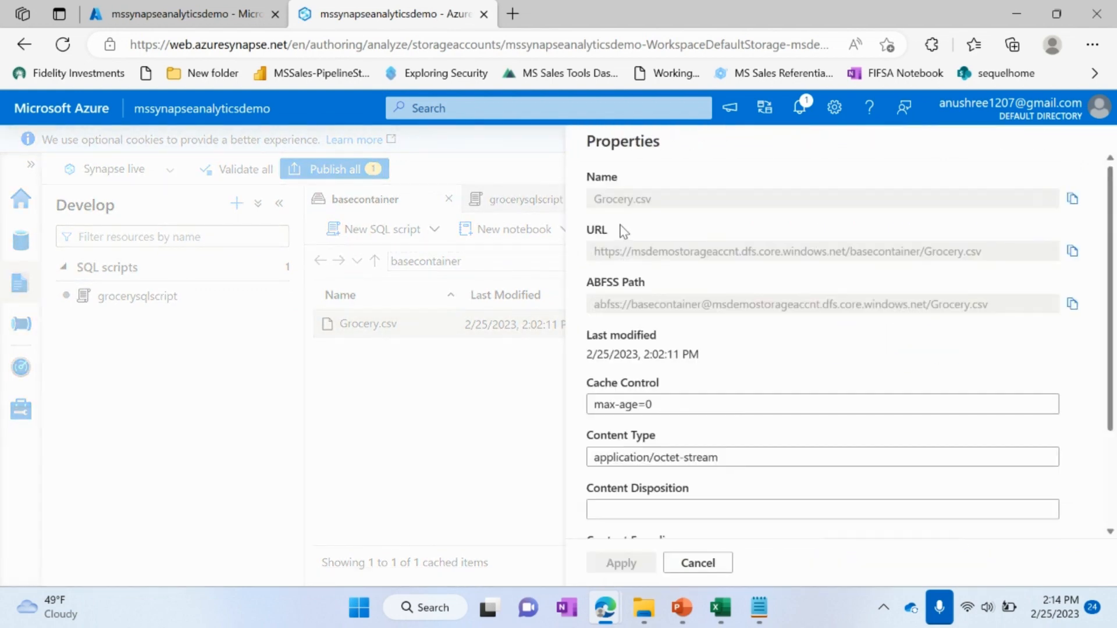
left_click(1073, 251)
left_click(686, 565)
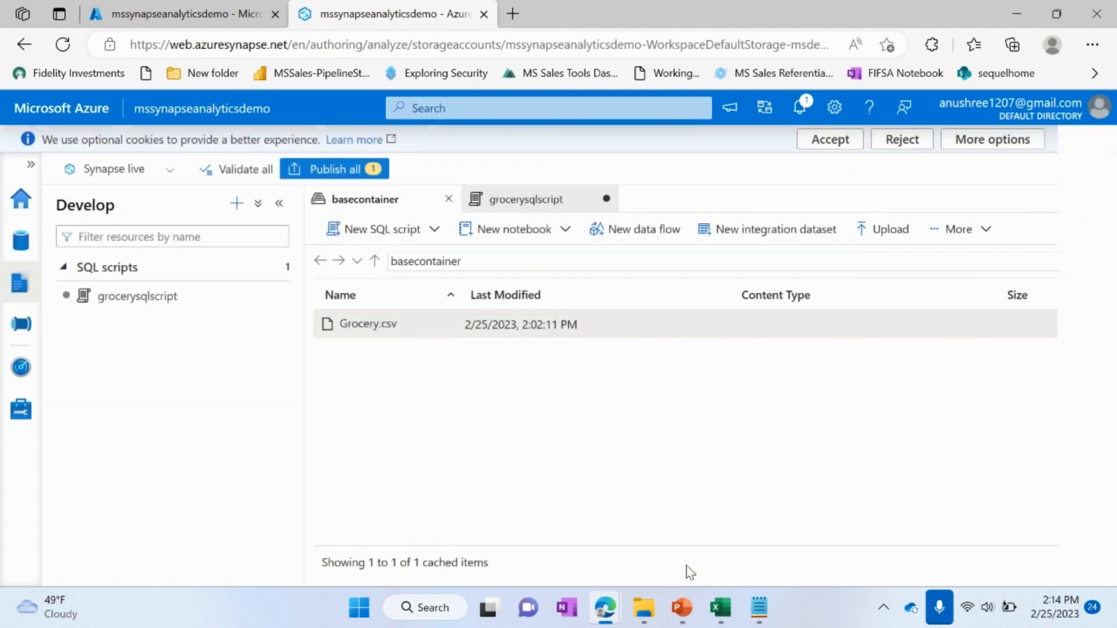
Step: Put the copied Grocery.csv URL in single quotes after BULK in grocerysqlscript, and add commas after it and after 'CSV'
left_click(538, 198)
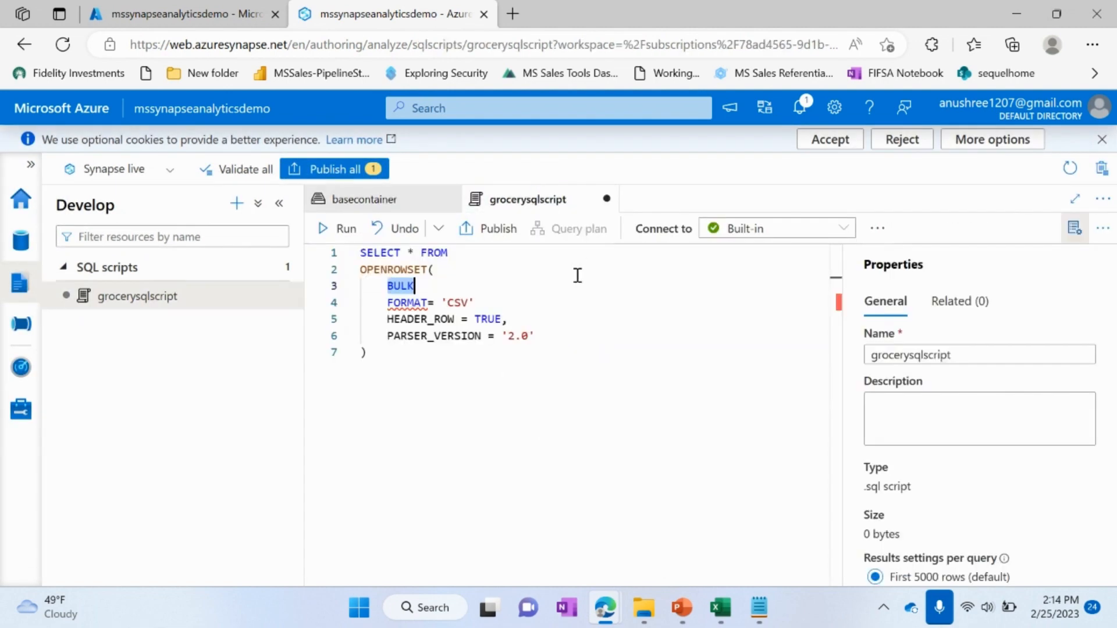
left_click(485, 290)
type("''")
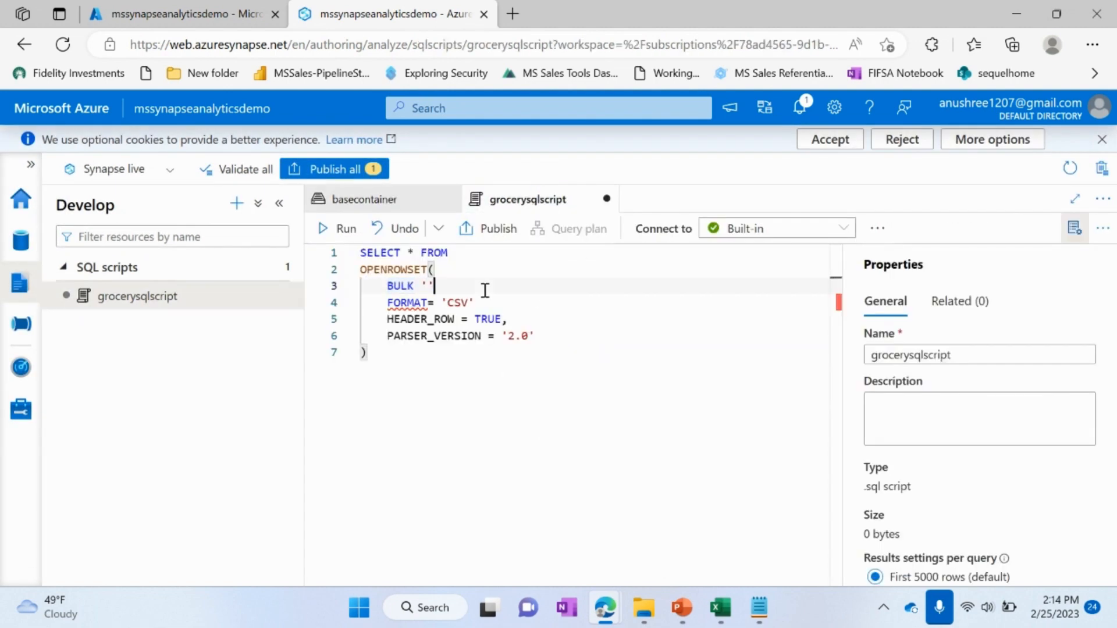
key("ctrl+v")
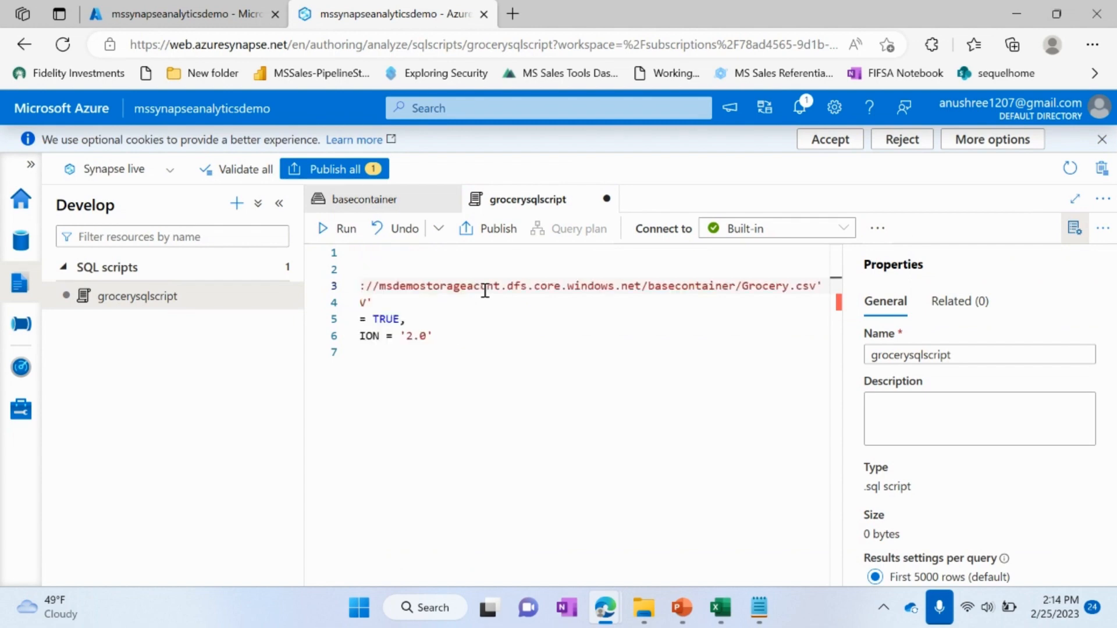
key("Right")
type(",")
scroll(432, 385, "left", 2)
scroll(431, 384, "left", 1)
left_click(501, 305)
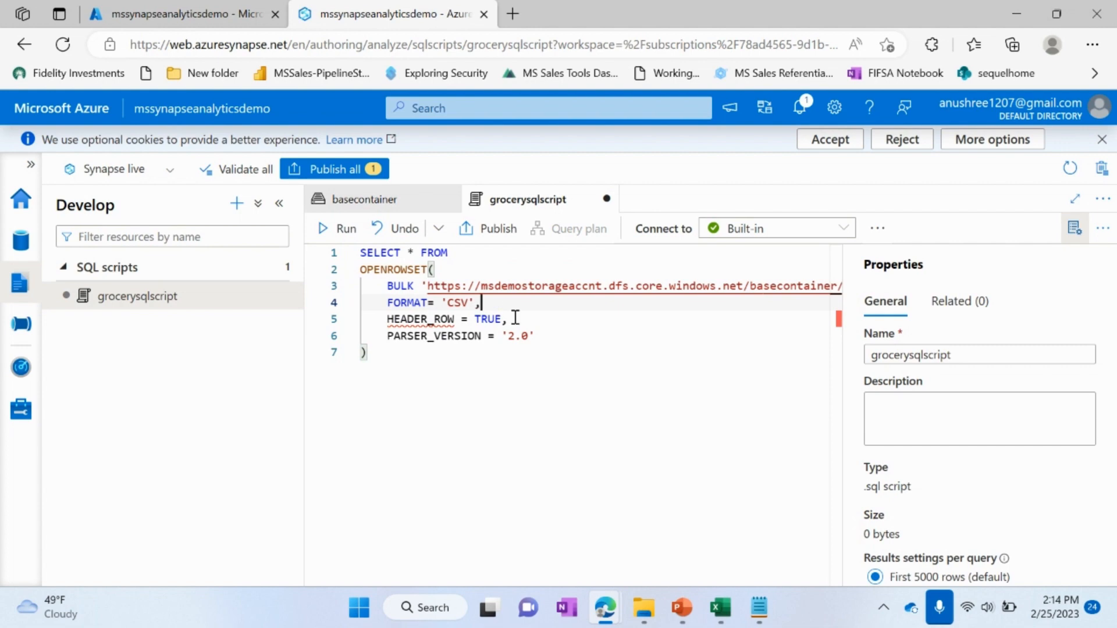
Step: Check which SQL pools are available for the script's connection
left_click(578, 398)
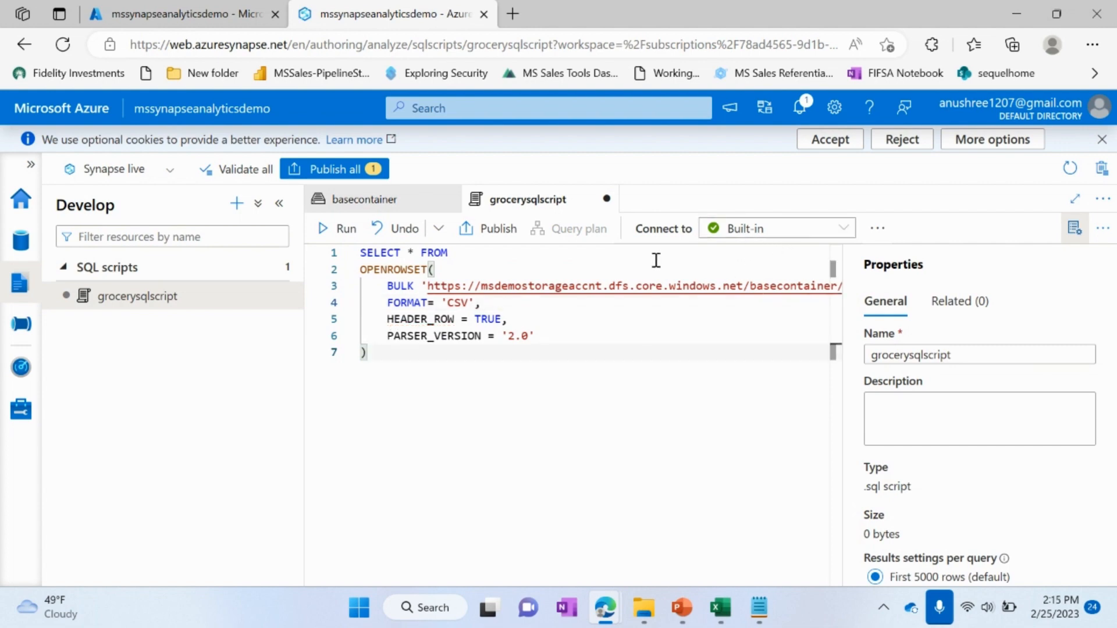
left_click(845, 233)
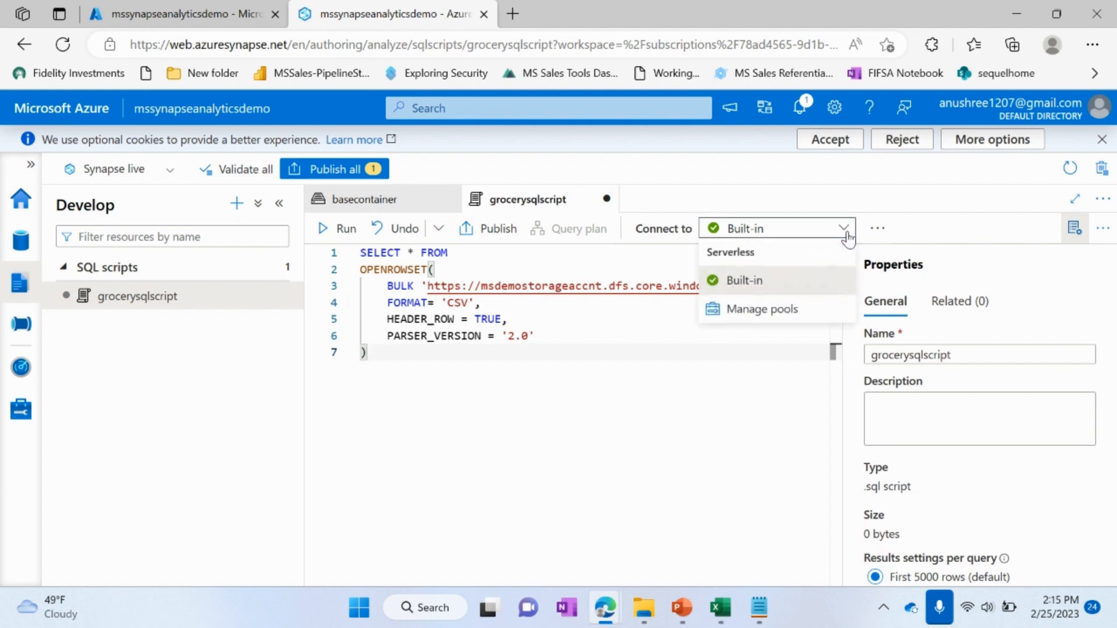
left_click(682, 398)
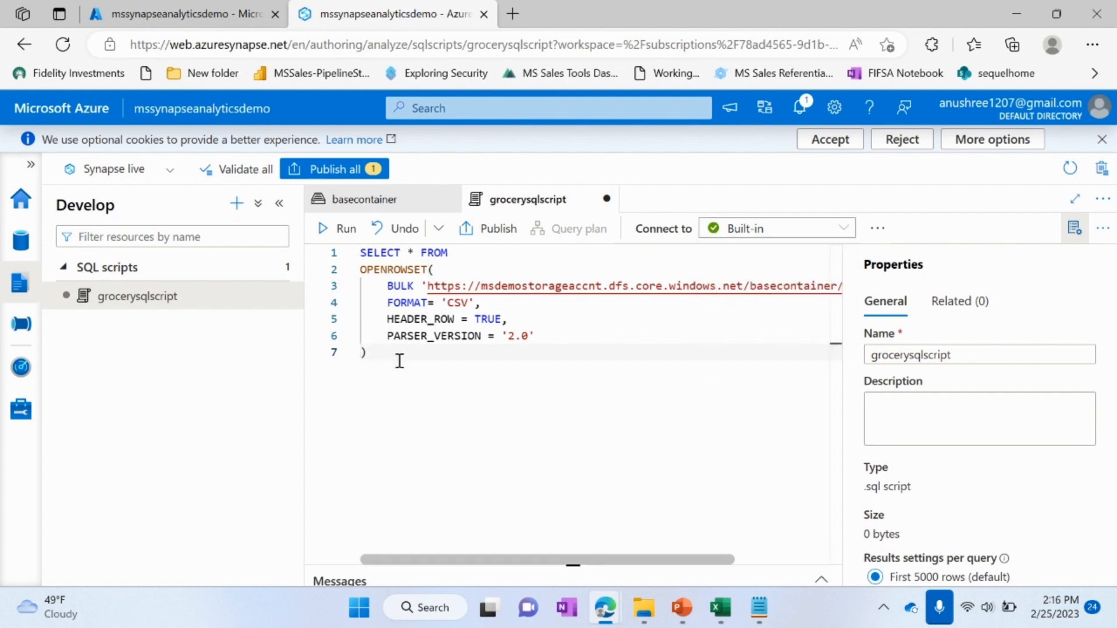
Step: Add the alias AS [grocery] after the closing parenthesis of OPENROWSET and run the query
type("AS [")
type("roc")
key("BackSpace")
key("BackSpace")
key("BackSpace")
key("BackSpace")
type("grocery")
left_click(334, 228)
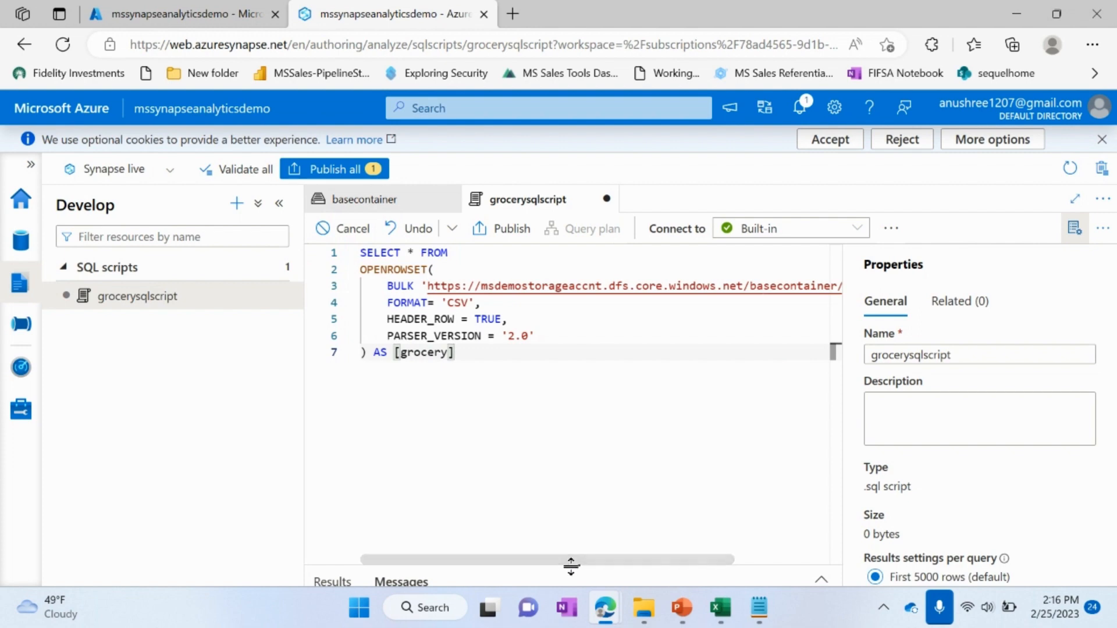
Step: Enlarge the results area and review the returned grocery rows
left_click_drag(572, 565, 573, 397)
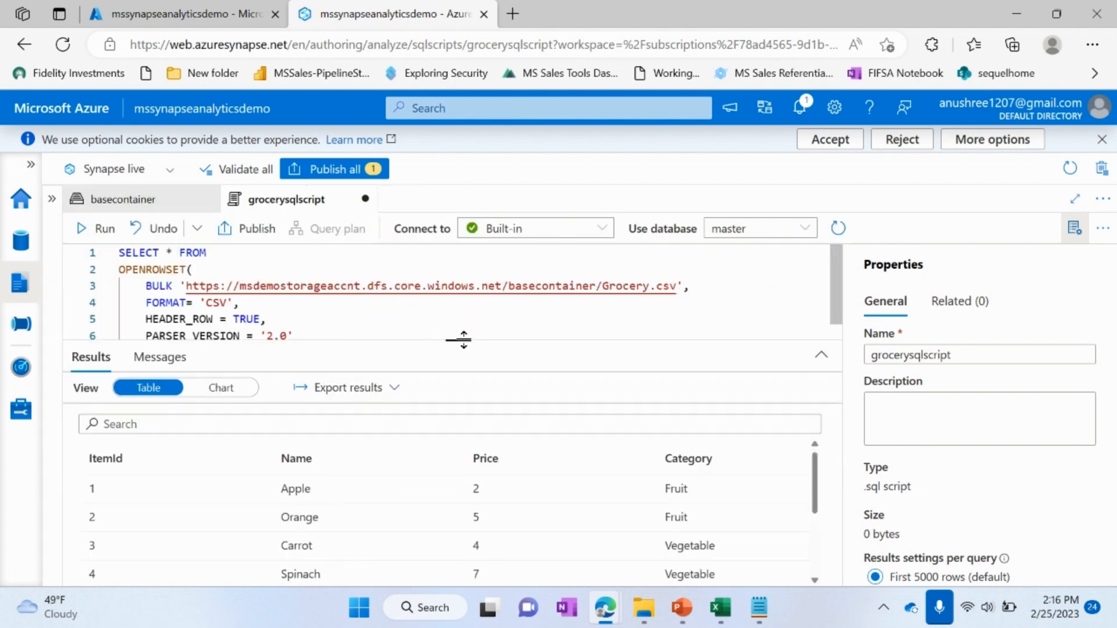
scroll(430, 505, "down", 2)
scroll(429, 505, "up", 2)
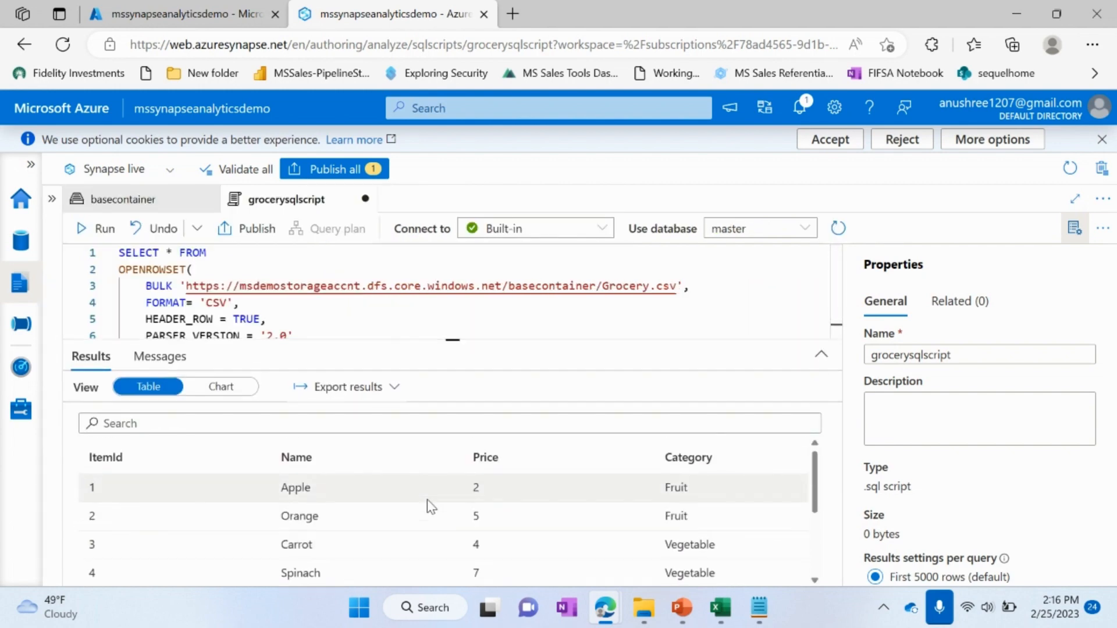
scroll(428, 502, "down", 3)
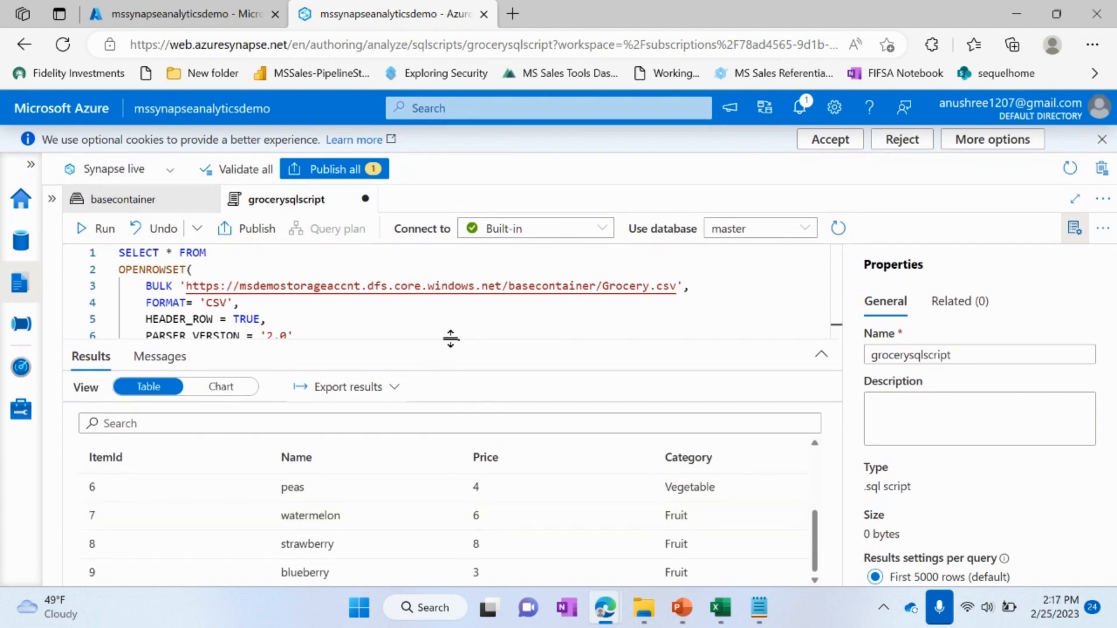
Step: Bring the whole query into view and replace * FROM on line 1 with category followed by a comma
left_click_drag(451, 339, 449, 451)
left_click(402, 335)
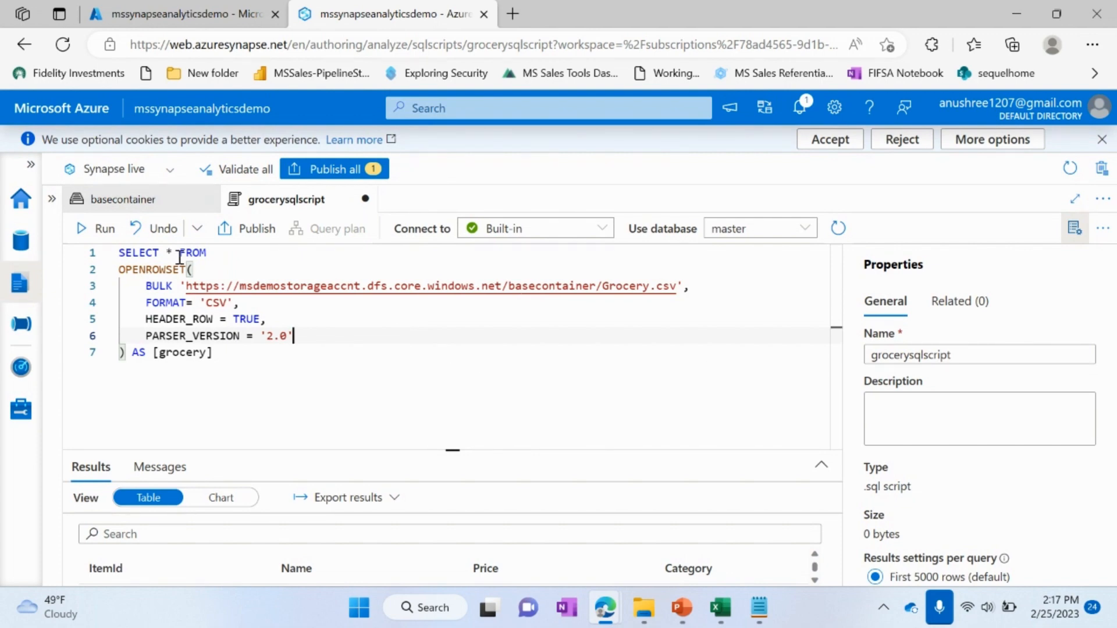
left_click_drag(454, 449, 456, 392)
left_click_drag(165, 252, 213, 252)
type("cater")
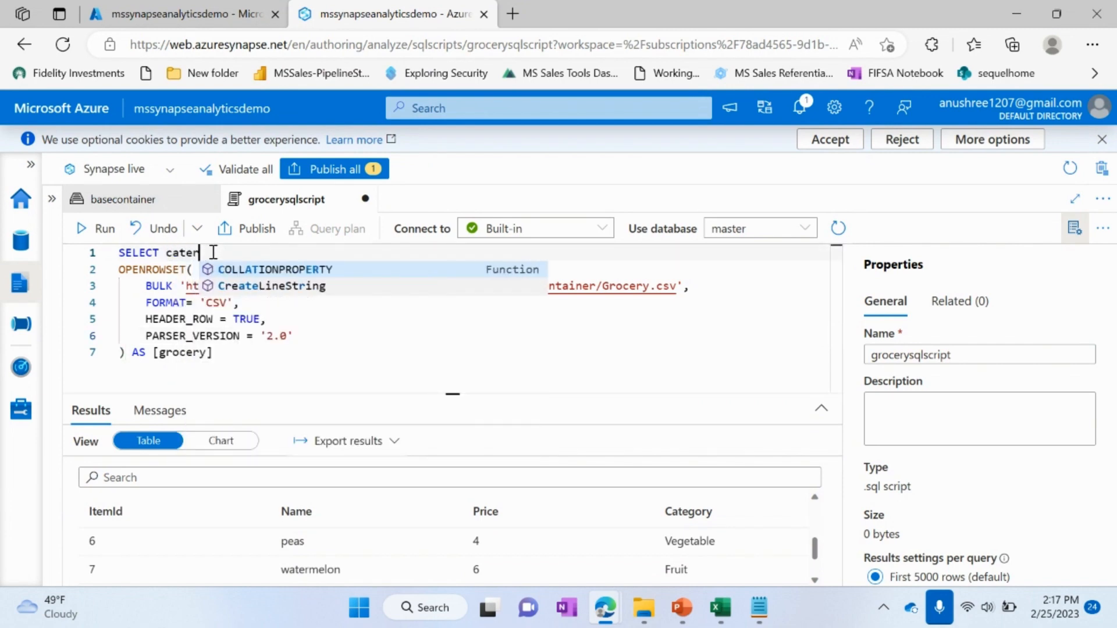
key("BackSpace")
type("gory , ")
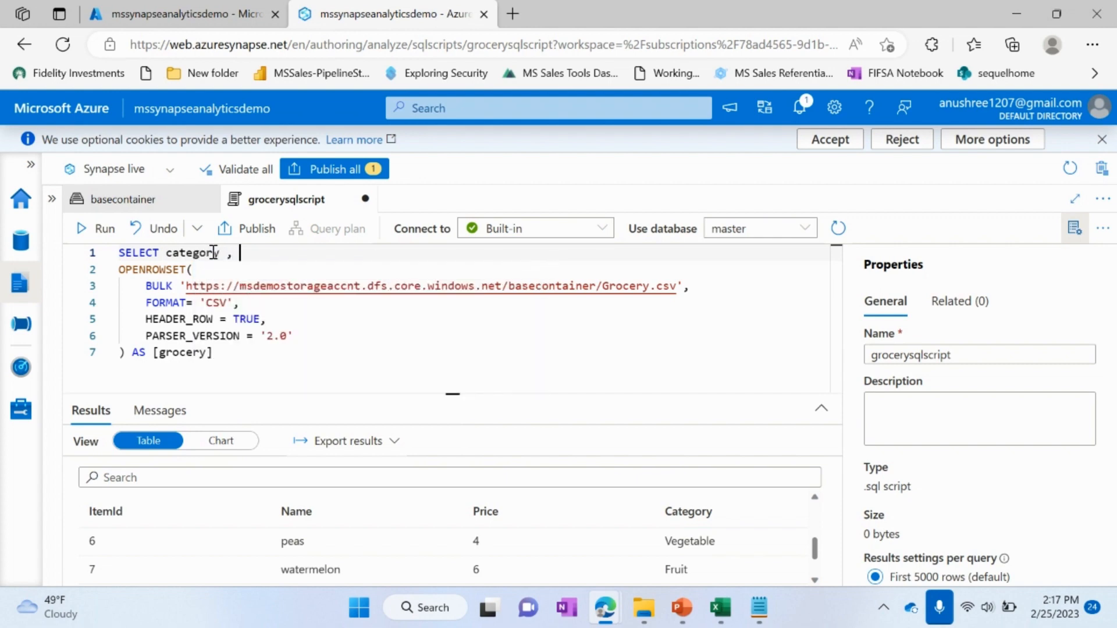
type("s")
Step: Add SUM(Price) as Price after category in the SELECT list
key("BackSpace")
type("SUM(")
type("Price)")
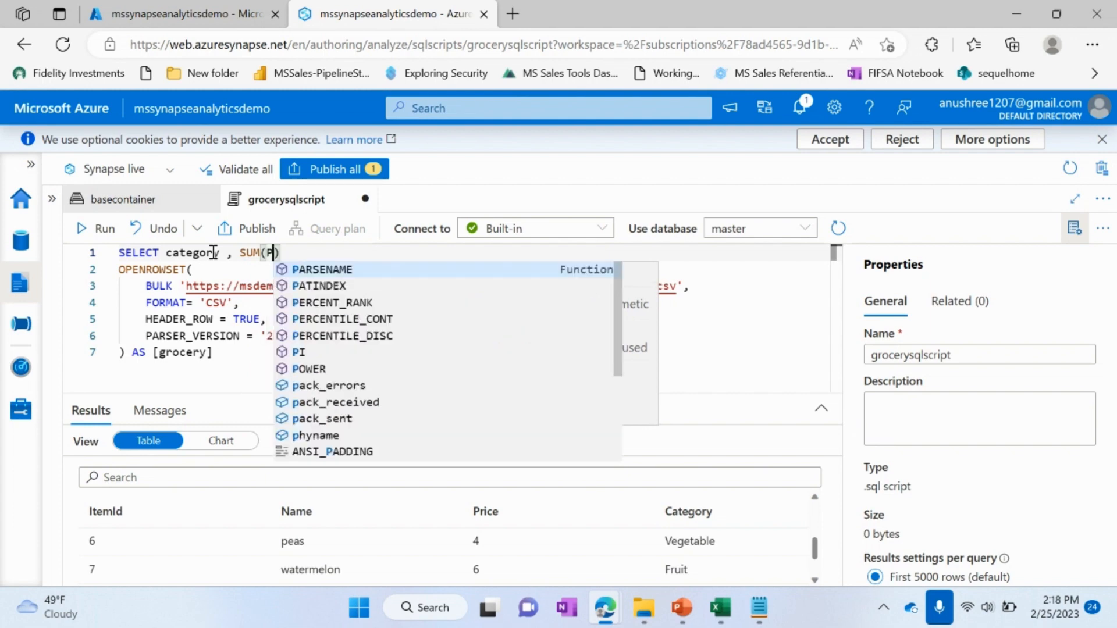
type(" as Pri")
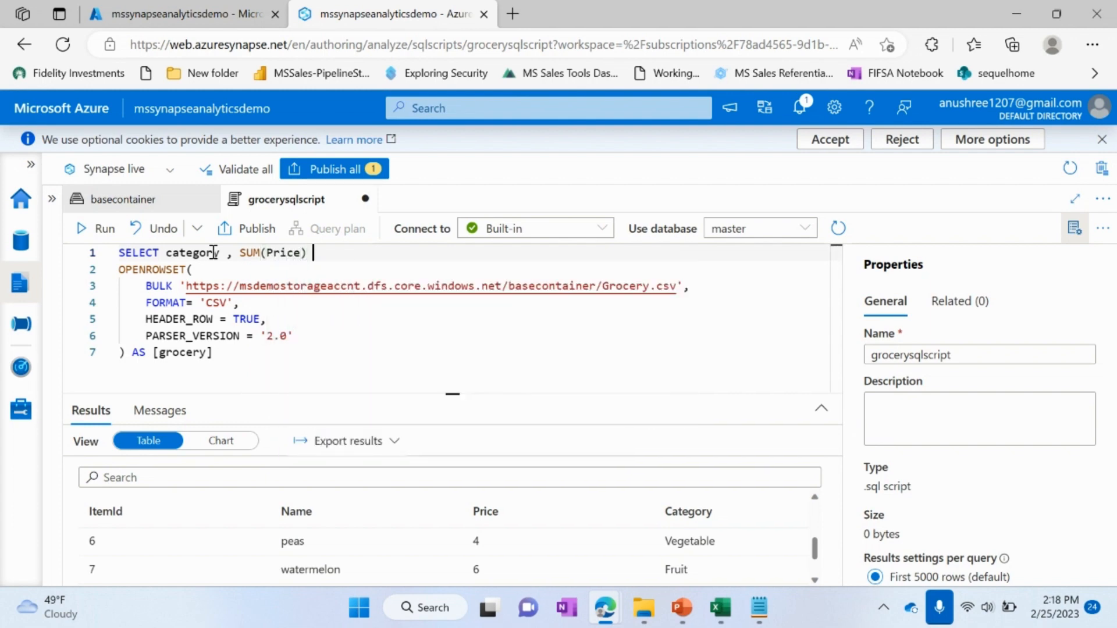
type("ce")
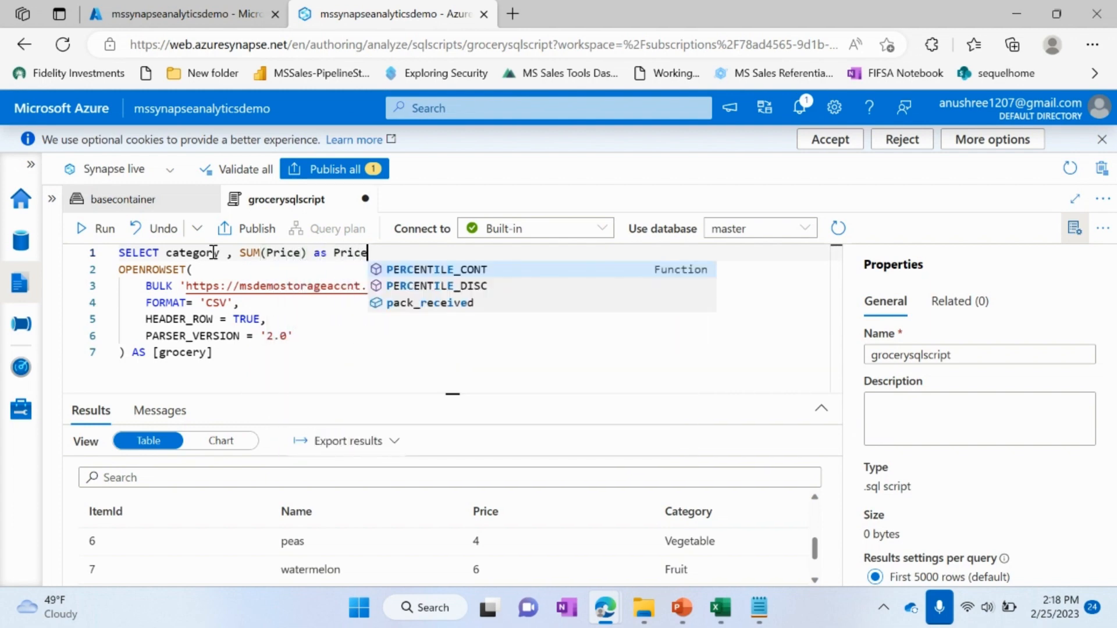
Step: Add a GROUP by category clause on a new line after the [grocery] alias
left_click(248, 351)
key("Return")
type("Gr")
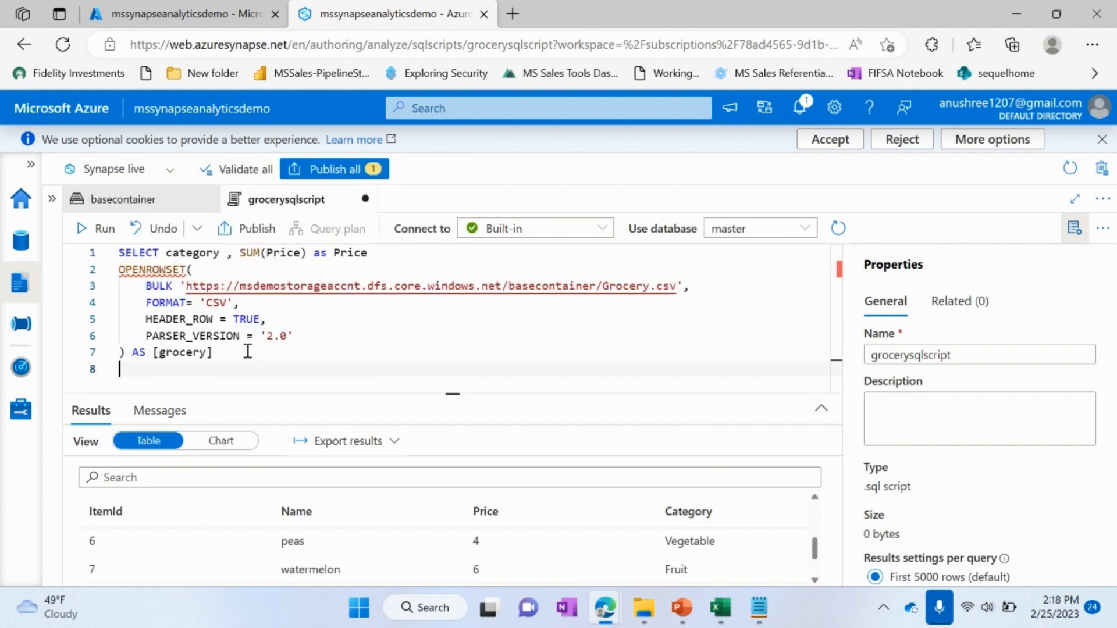
type("o")
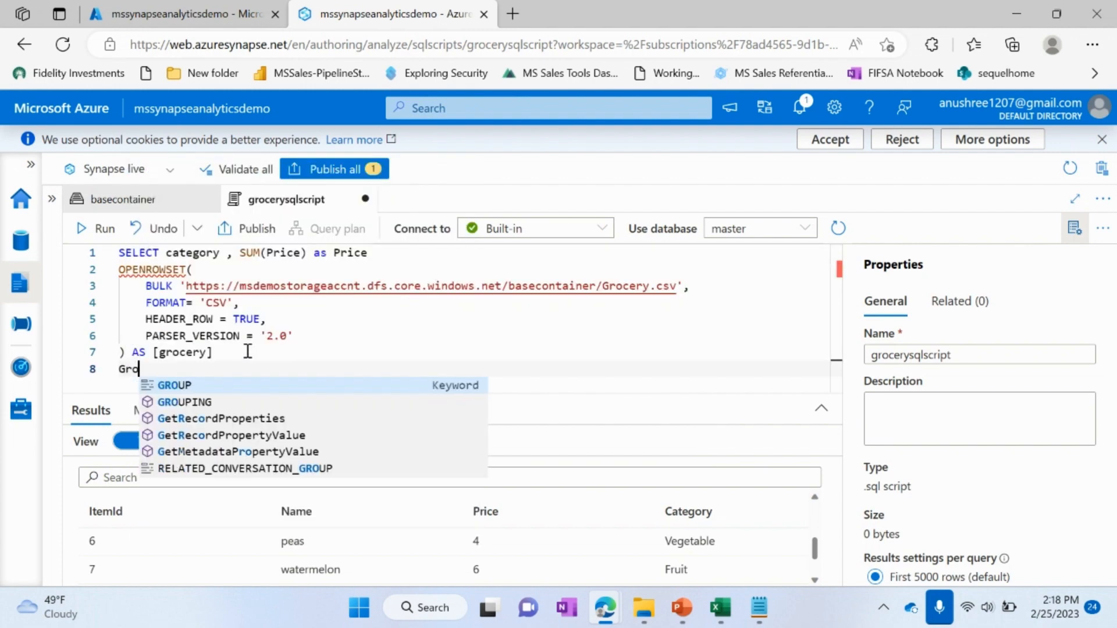
key("Down")
key("Up")
key("Tab")
type("by")
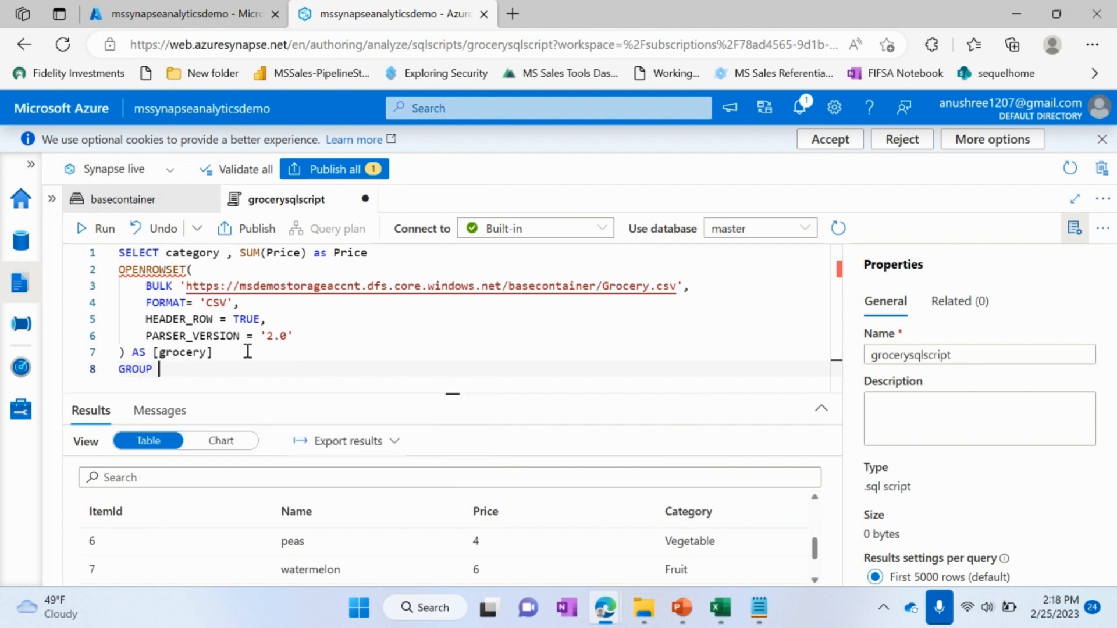
type(" category")
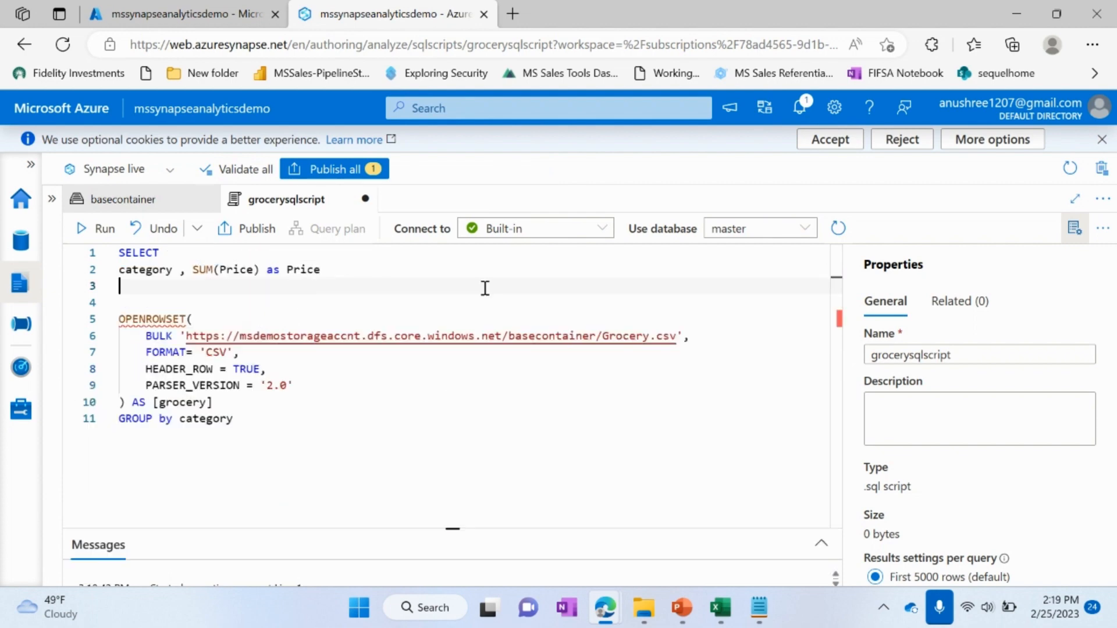
Step: Put SELECT, the column list and a restored FROM on separate lines directly above OPENROWSET, and run the query
type("from")
key("Return")
left_click(142, 302)
key("BackSpace")
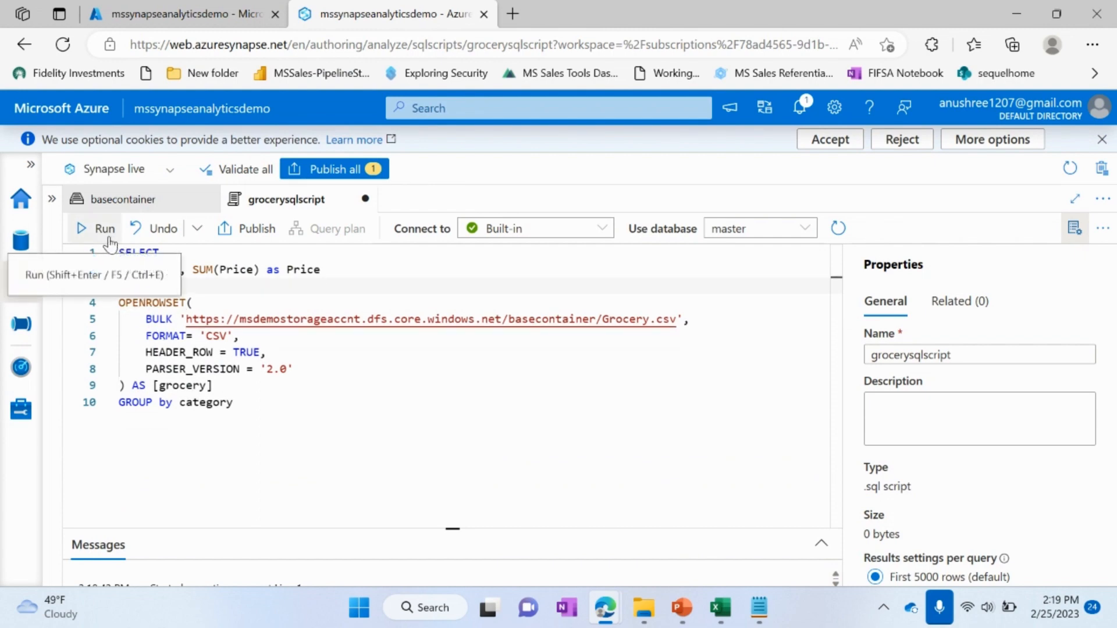
left_click(87, 228)
Step: Enlarge the results area and examine the summed price of each category
left_click_drag(456, 528, 481, 347)
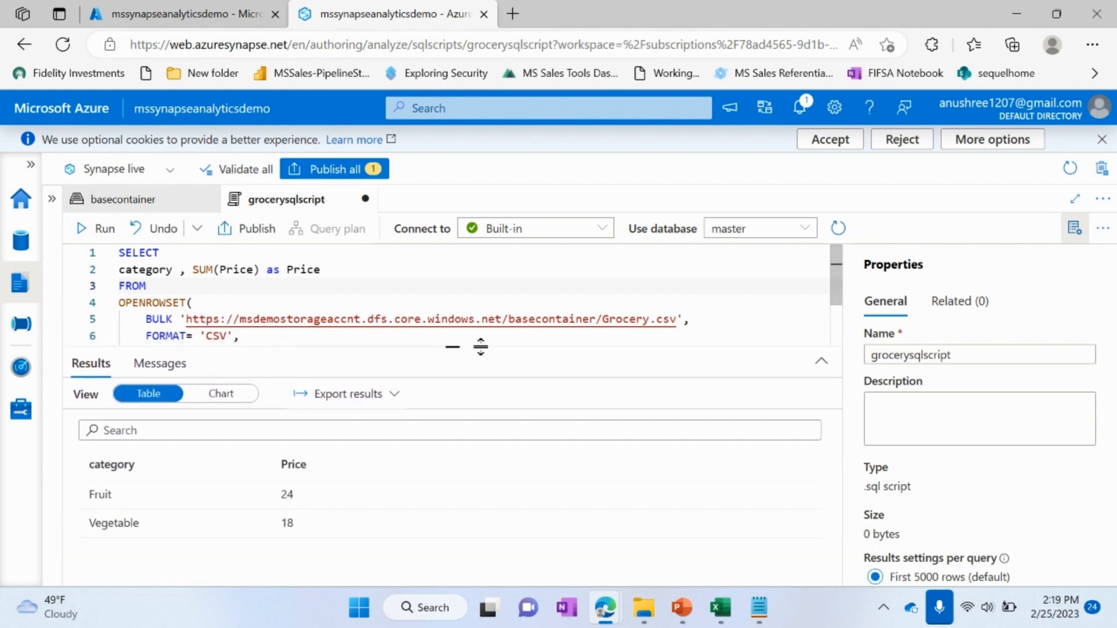
double_click(96, 496)
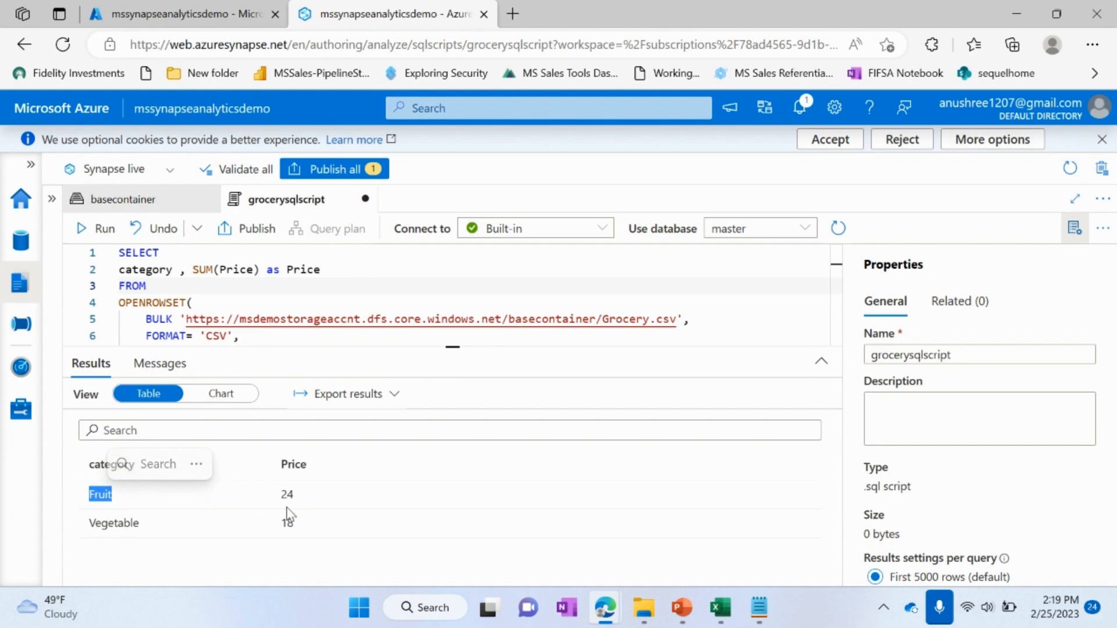
double_click(128, 527)
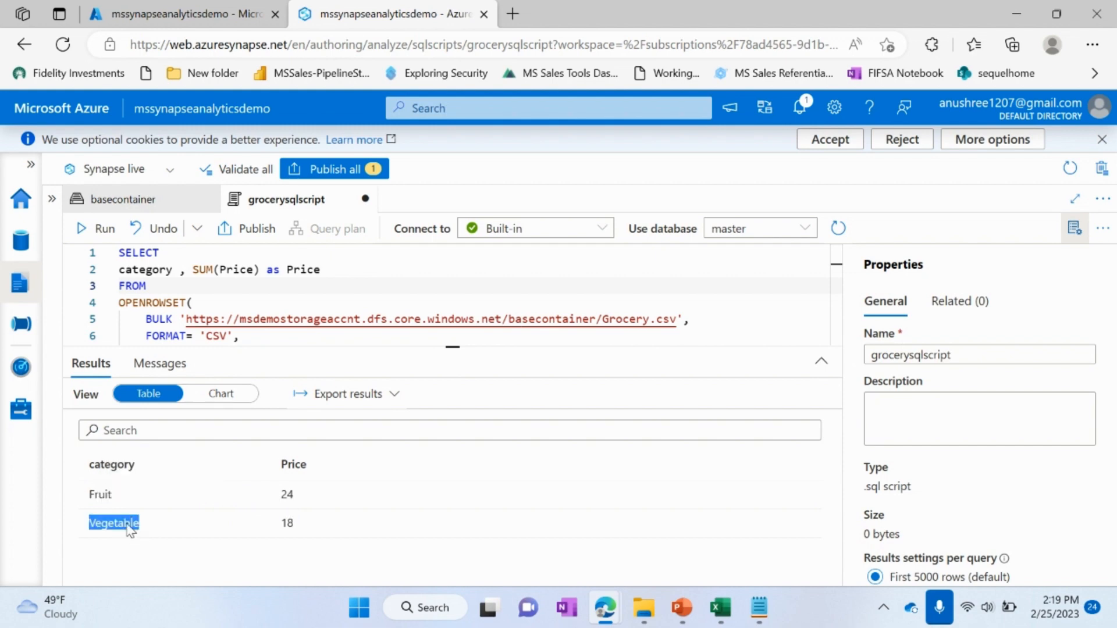
double_click(290, 529)
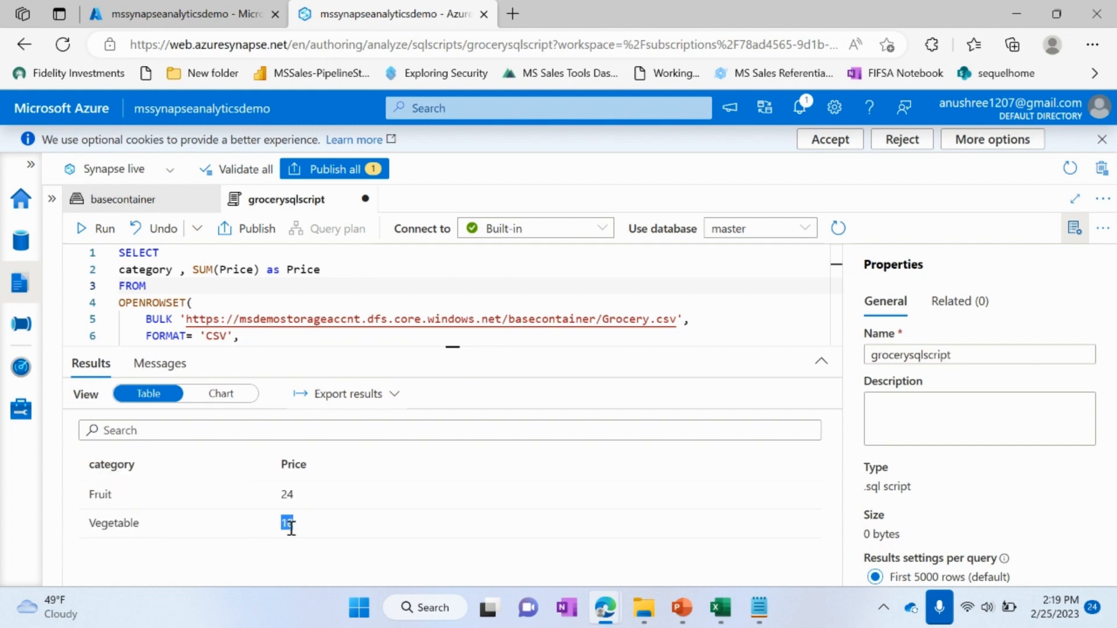
left_click(497, 488)
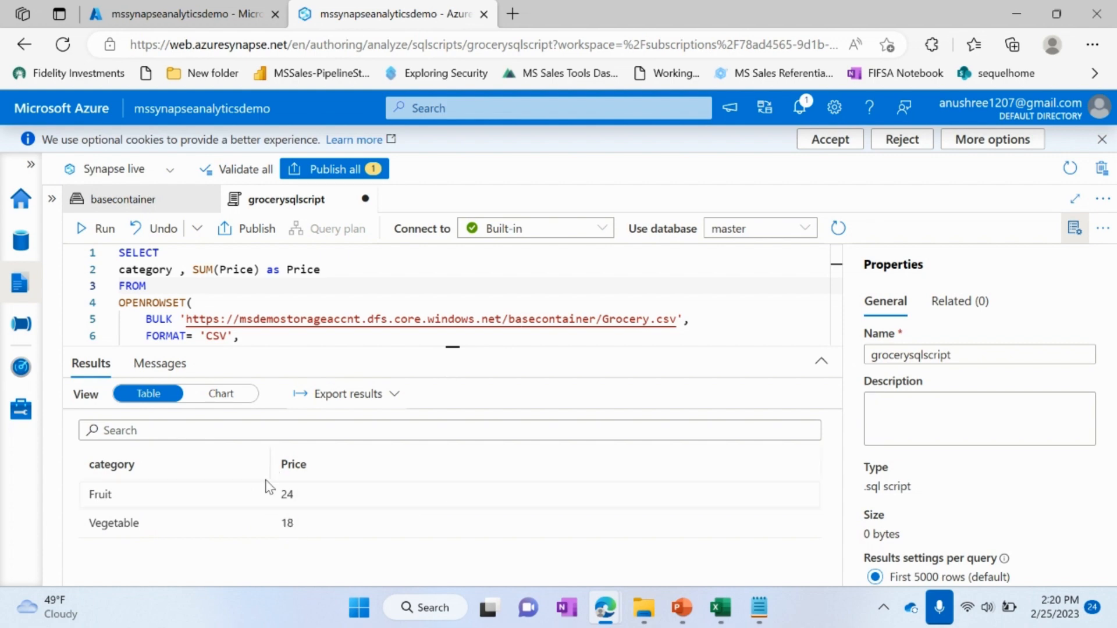
Step: Show the query results as a chart and zoom the page out so the chart and its settings fit
left_click(235, 400)
scroll(423, 491, "down", 1)
scroll(423, 491, "up", 1)
key("ctrl+minus")
key("ctrl+minus")
key("ctrl+minus")
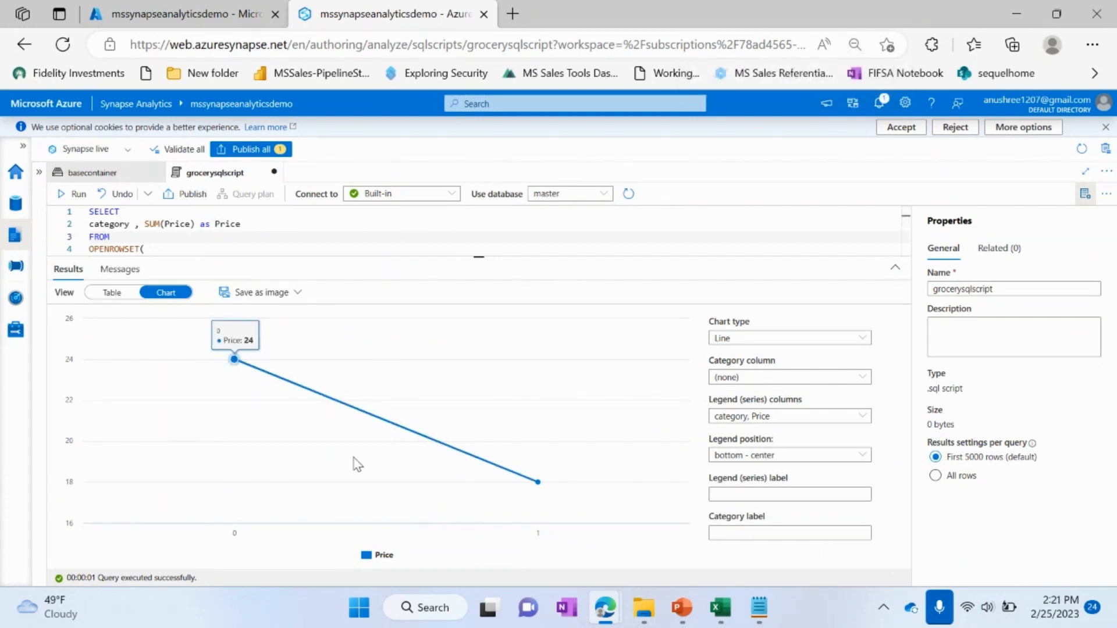
Step: Try the Bar chart type, and set the chart type to Pie
left_click(791, 341)
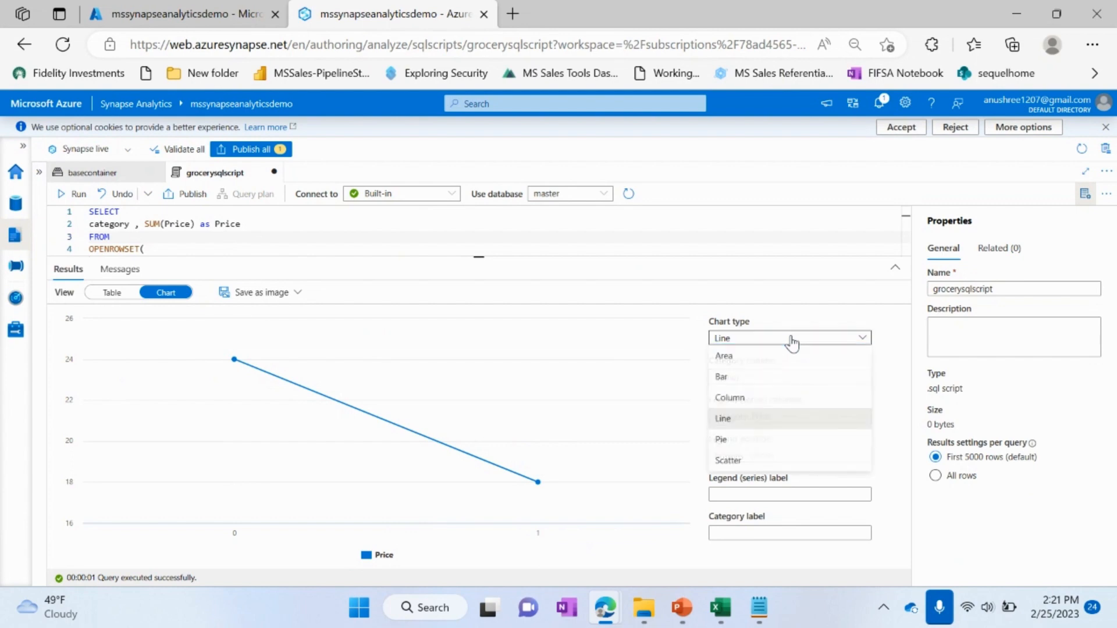
left_click(761, 381)
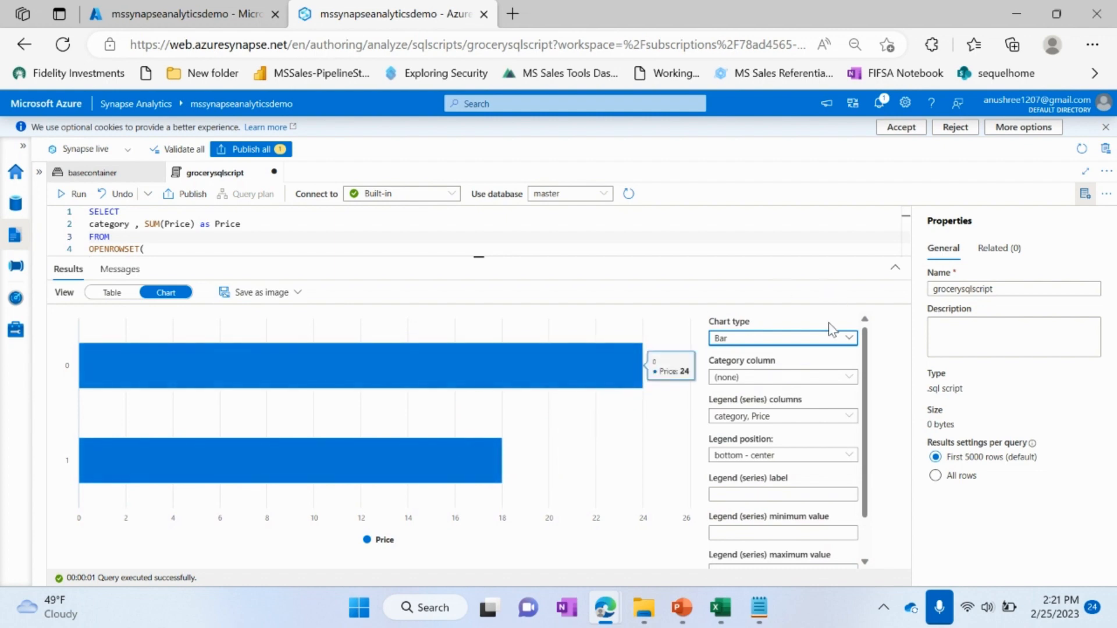
left_click(824, 346)
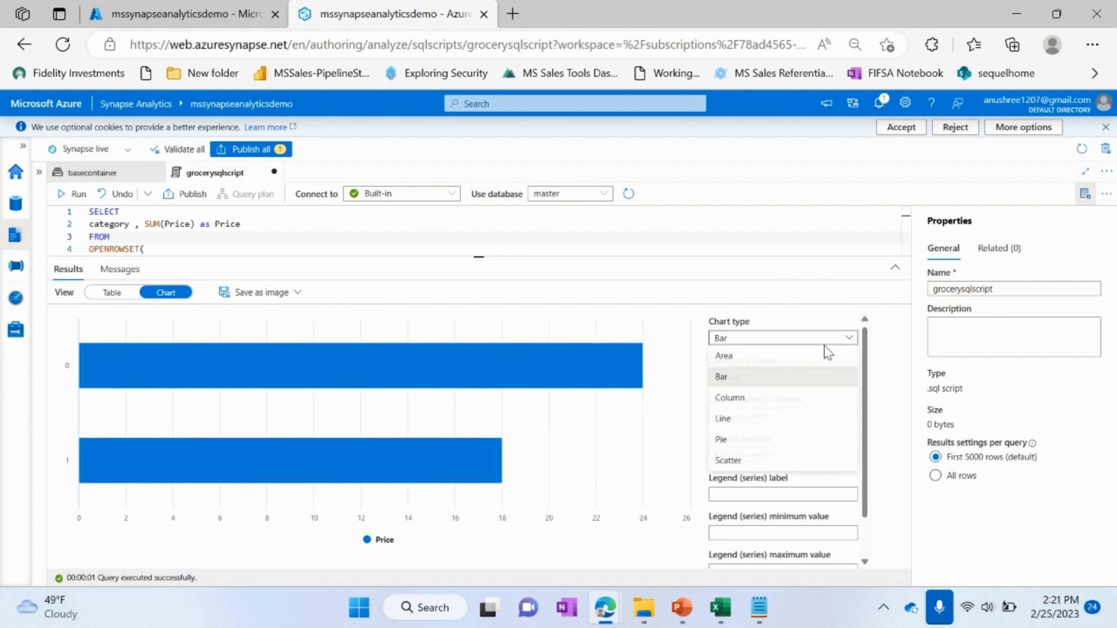
left_click(795, 441)
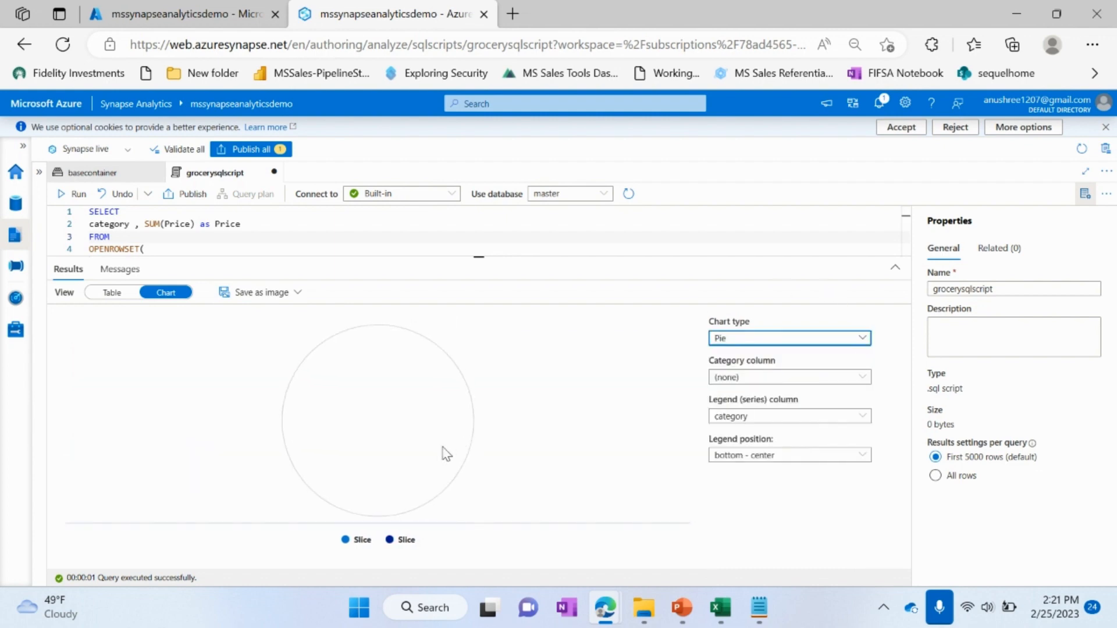
Step: Set the pie chart's category column to category and its legend (series) column to Price
left_click(777, 378)
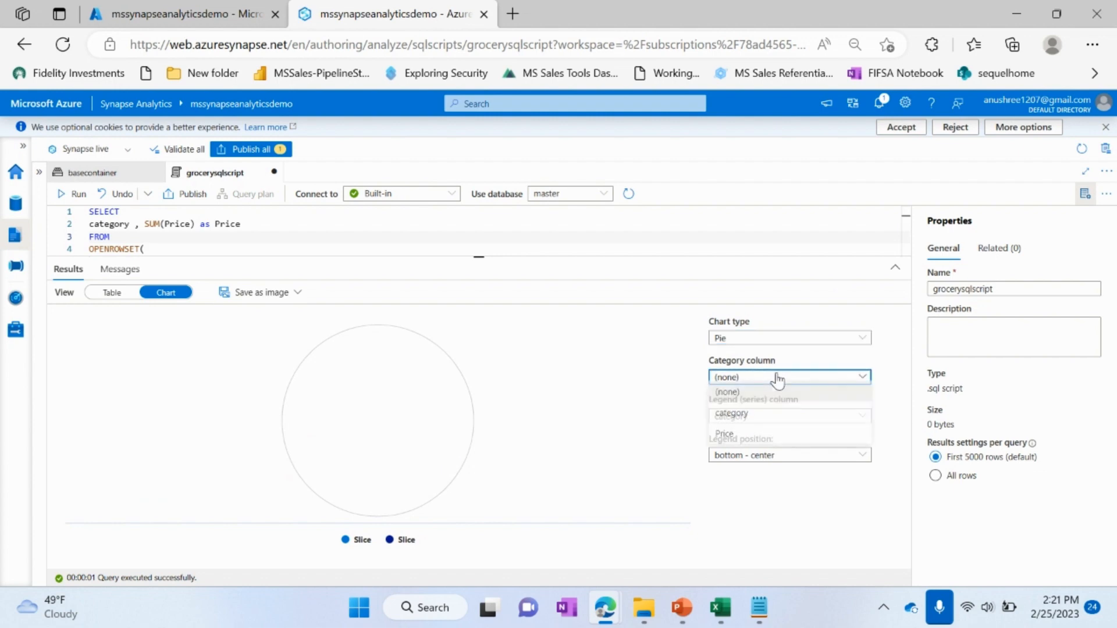
left_click(764, 416)
left_click(767, 416)
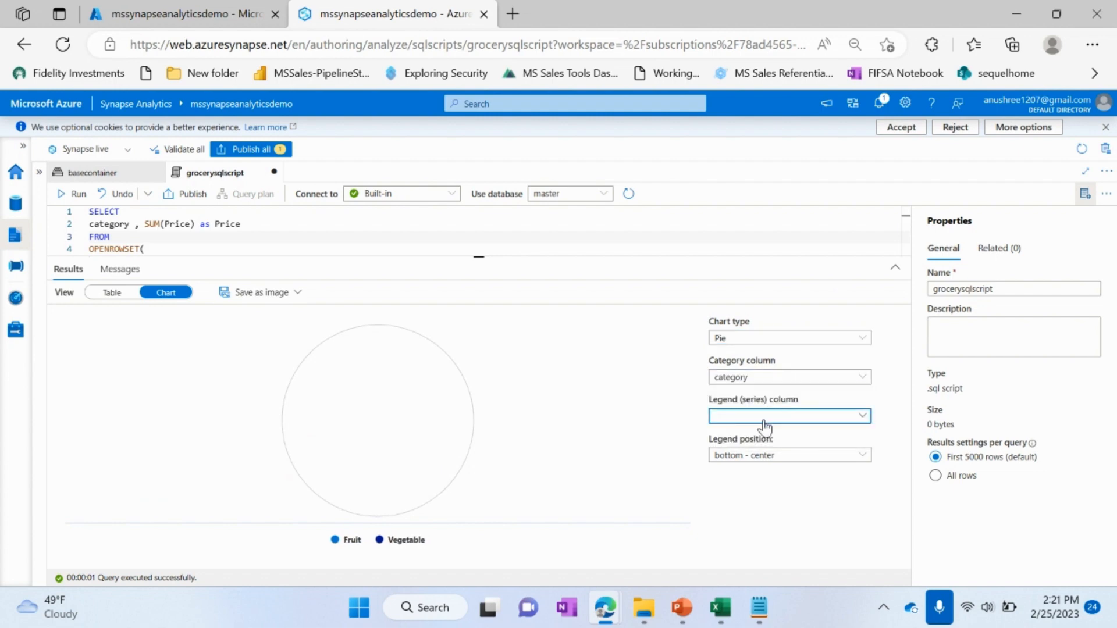
left_click(764, 443)
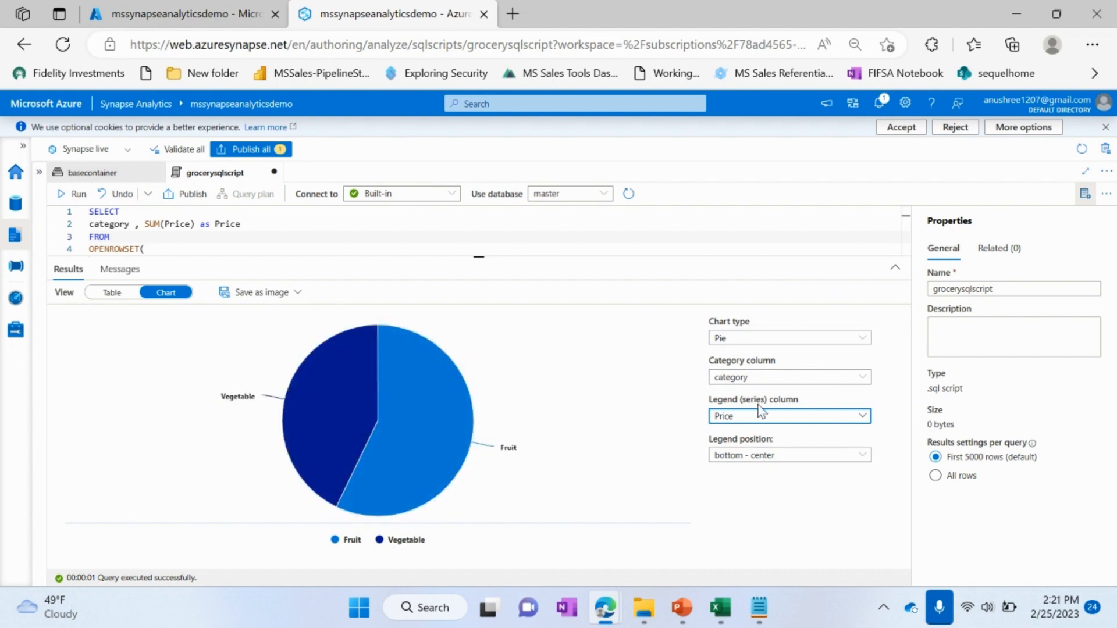
Step: Check the image formats available for saving the pie chart
left_click(282, 295)
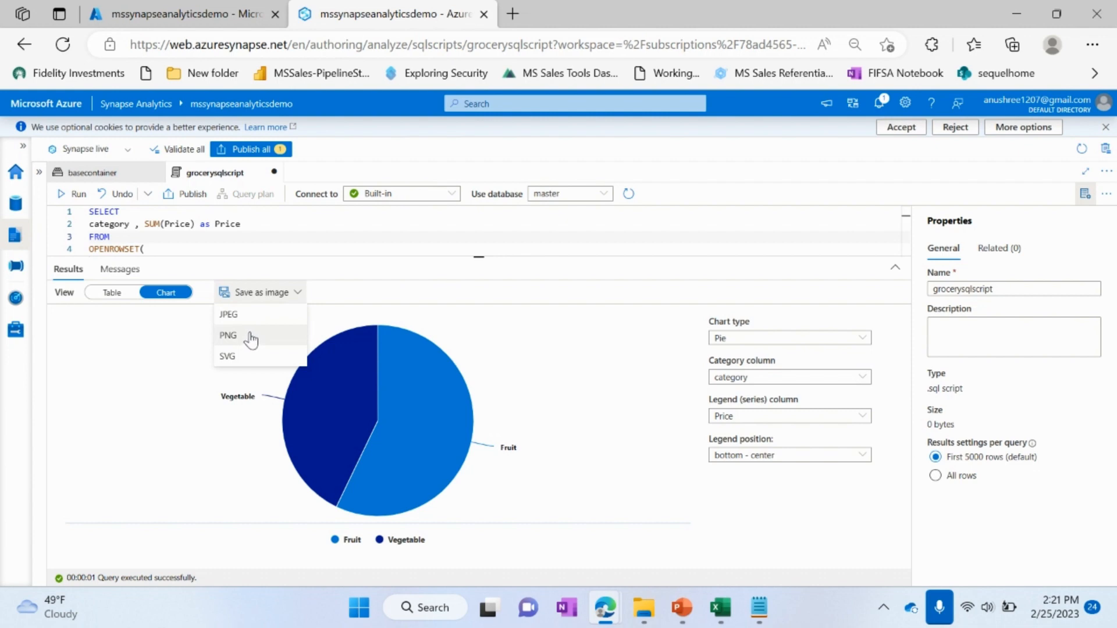
left_click(596, 296)
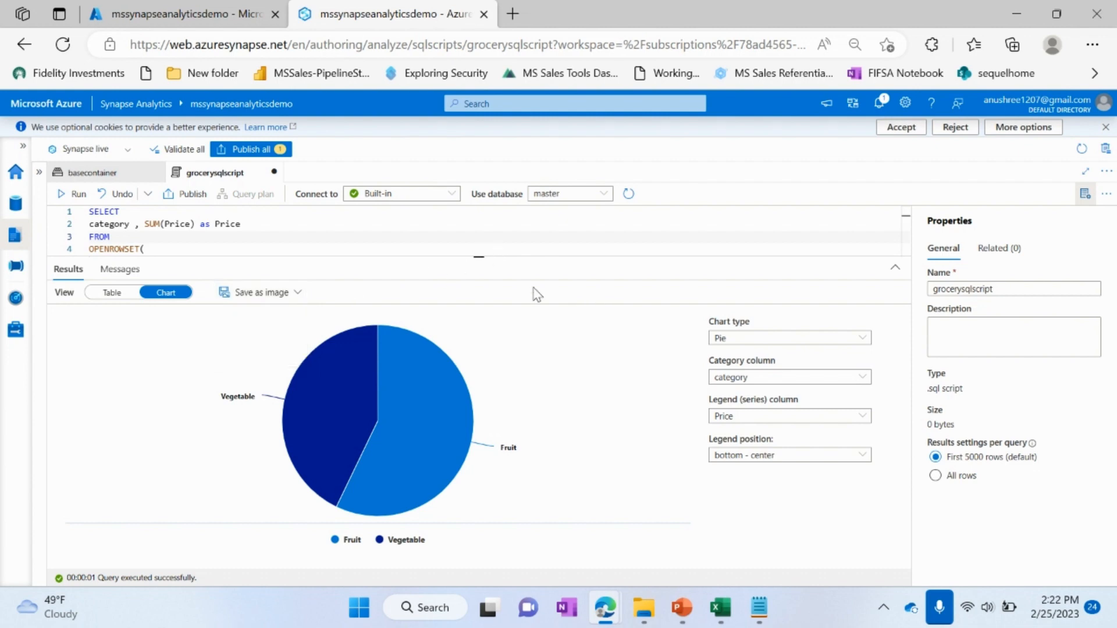